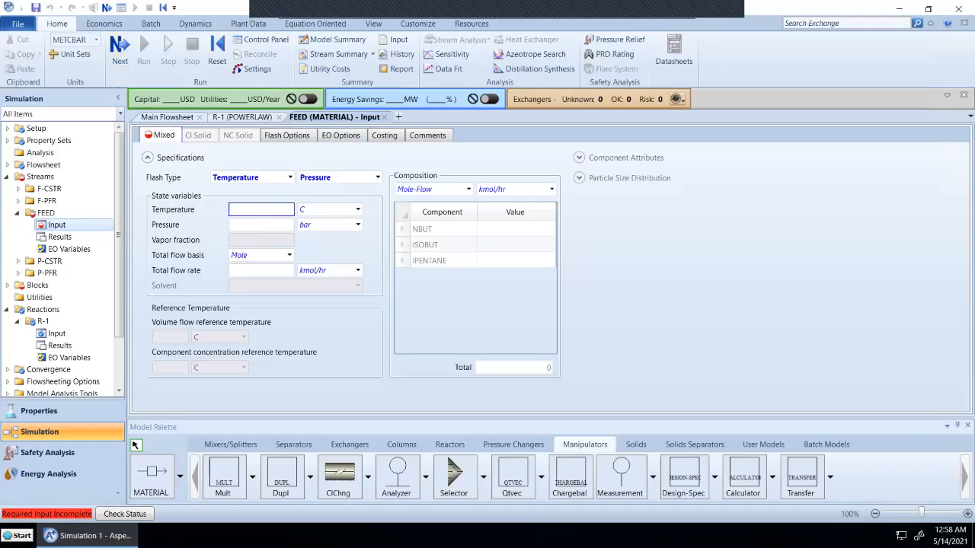
Set the FEED stream's temperature to 330 K and its pressure to 20 atm.
text(330)
click(357, 210)
click(345, 257)
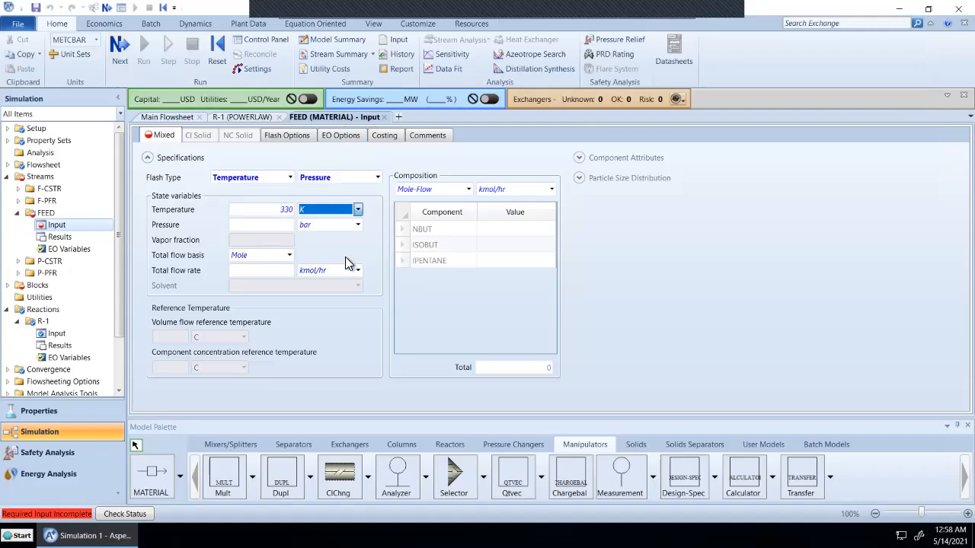
click(275, 227)
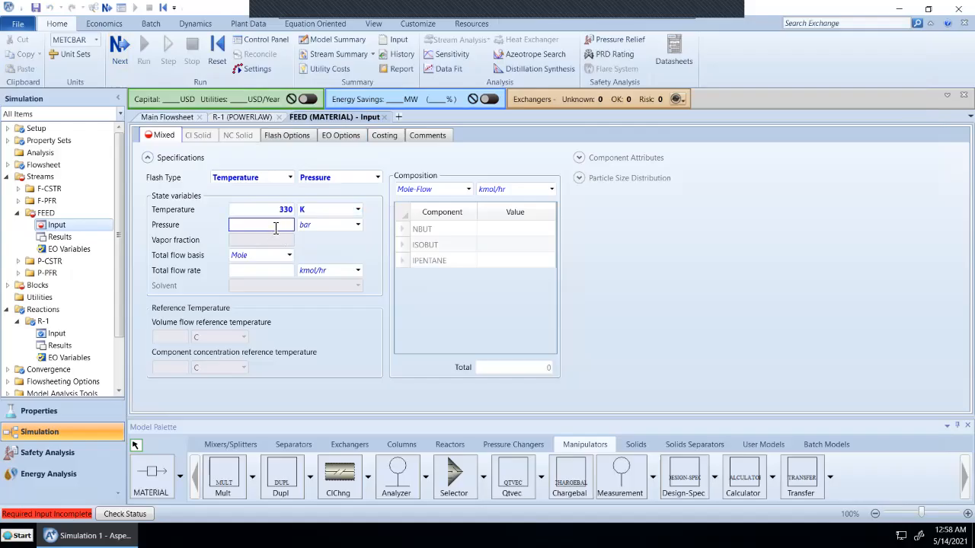
text(20)
click(359, 226)
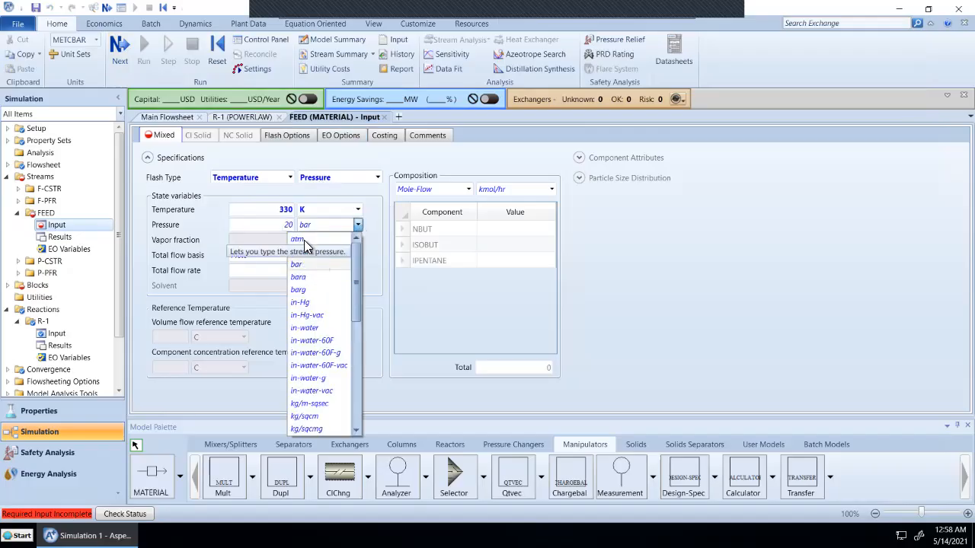
click(305, 240)
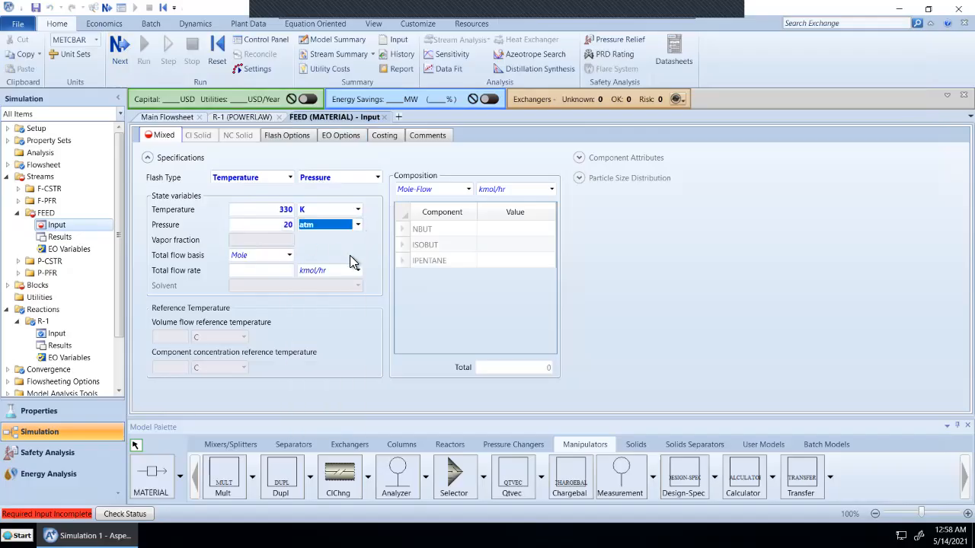
Set the FEED stream's total mole flow rate to 163 kmol/hr.
click(287, 276)
text(164)
key(BackSpace)
text(3)
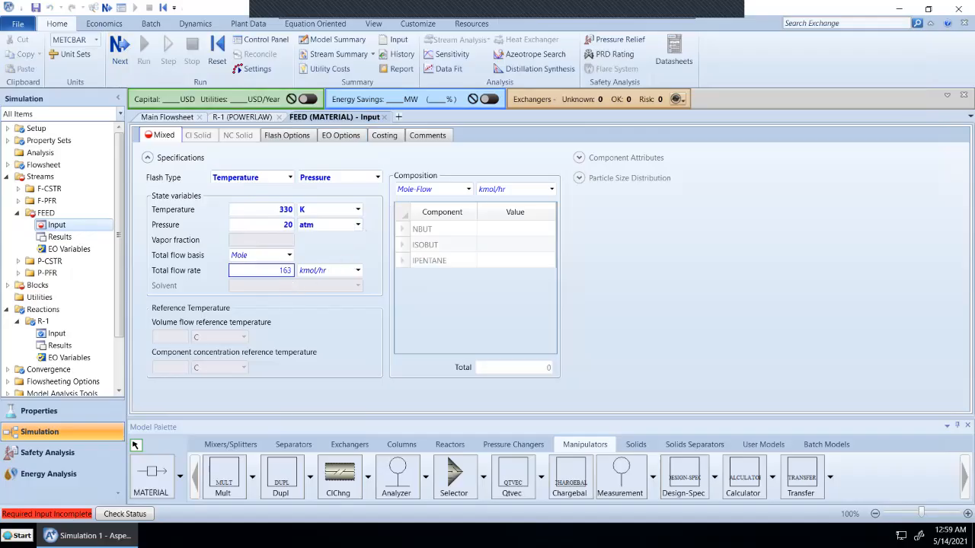
click(356, 271)
click(356, 271)
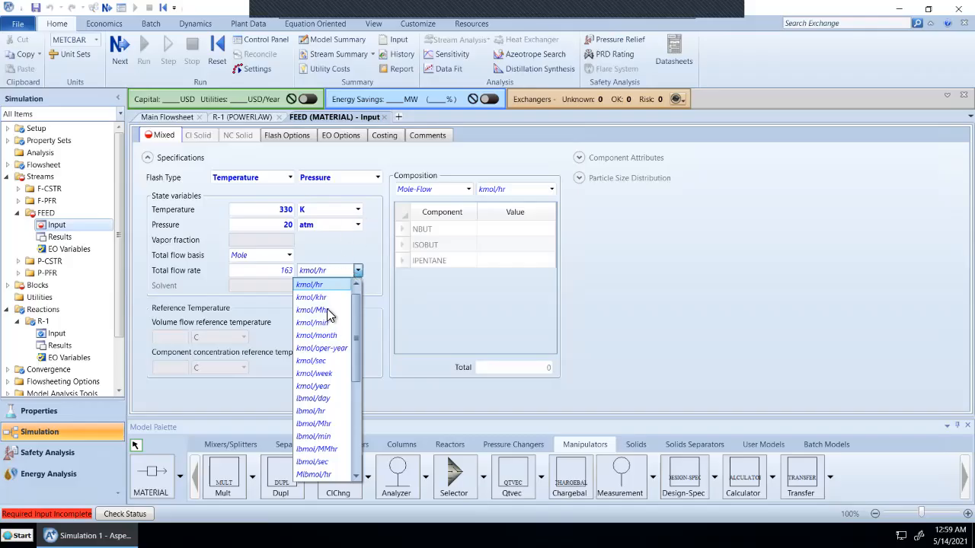
click(319, 288)
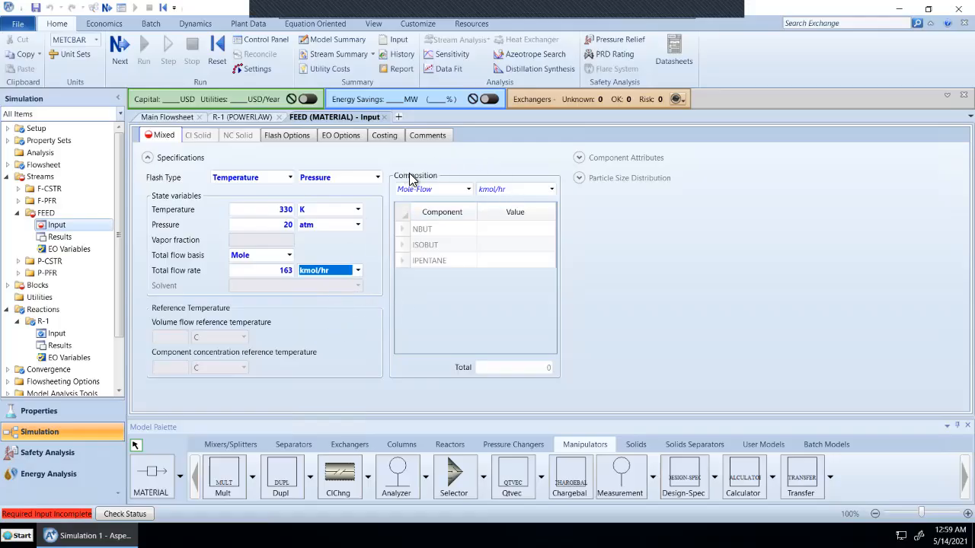
Specify the FEED composition as Mole-Frac with NBUT 0.9, IPENTANE 0.1 and ISOBUT 0.
click(468, 189)
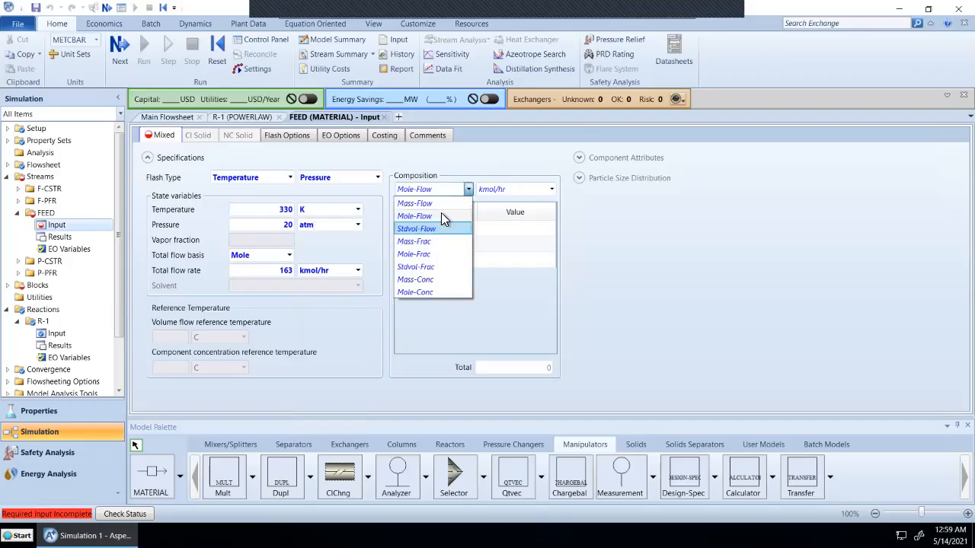
click(430, 256)
click(494, 231)
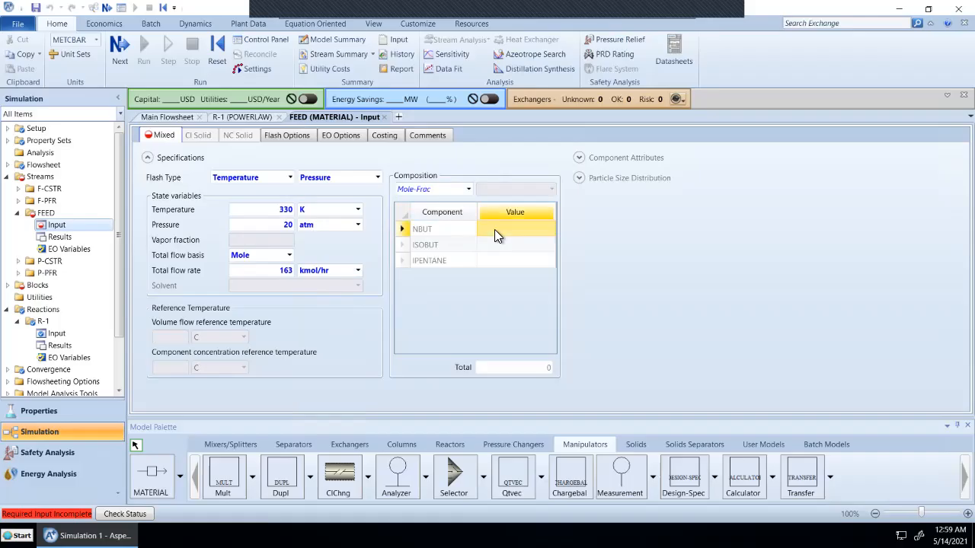
text(.9)
click(551, 261)
text(.1)
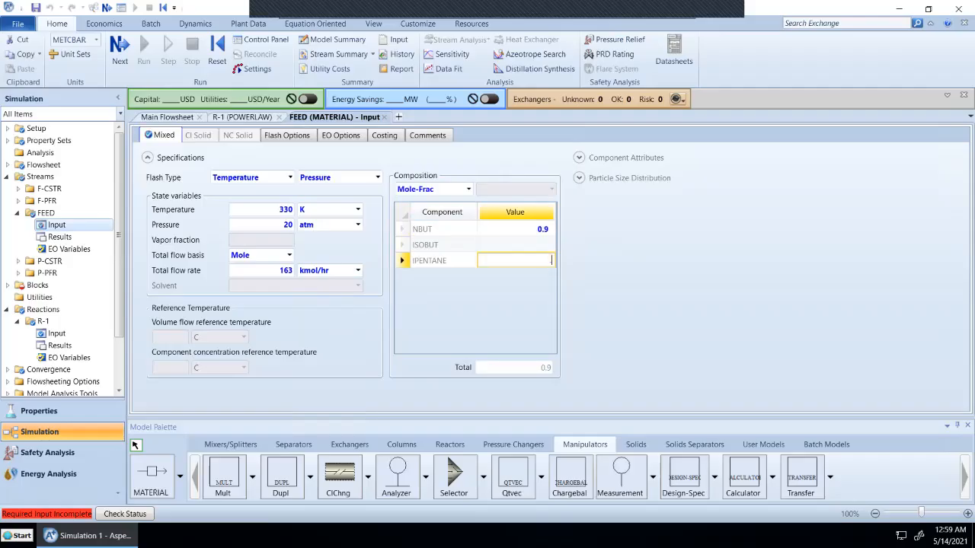
click(542, 244)
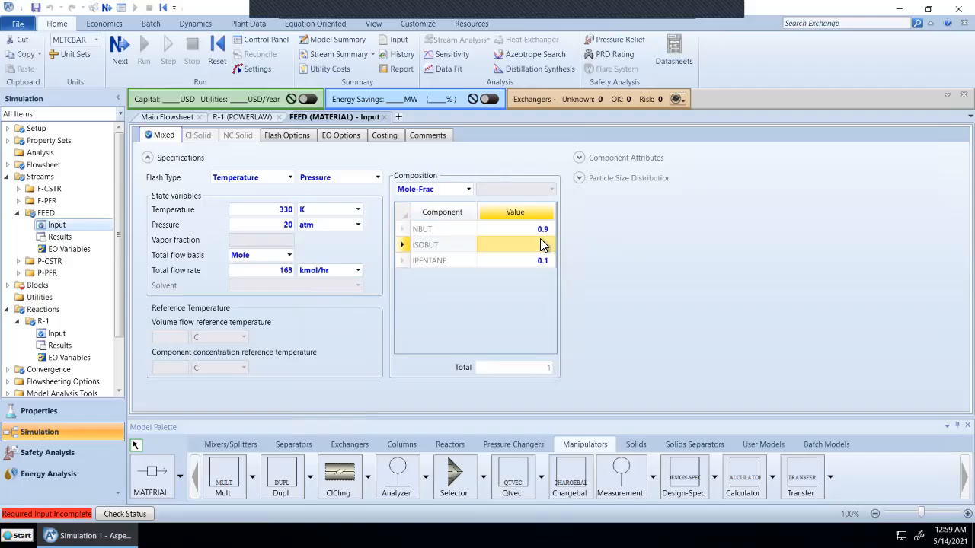
text(0)
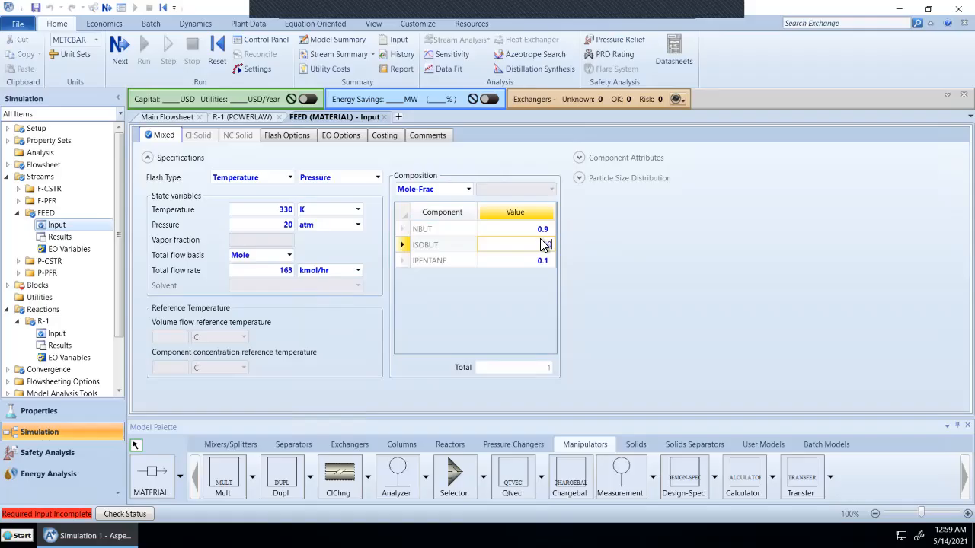
click(630, 278)
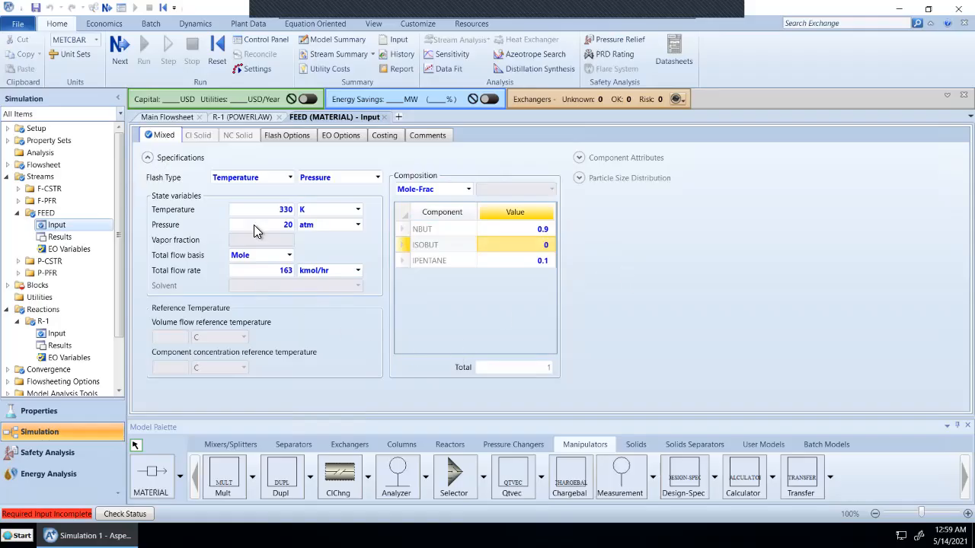
Open the B3 duplicator's property options and review the default methods.
click(119, 54)
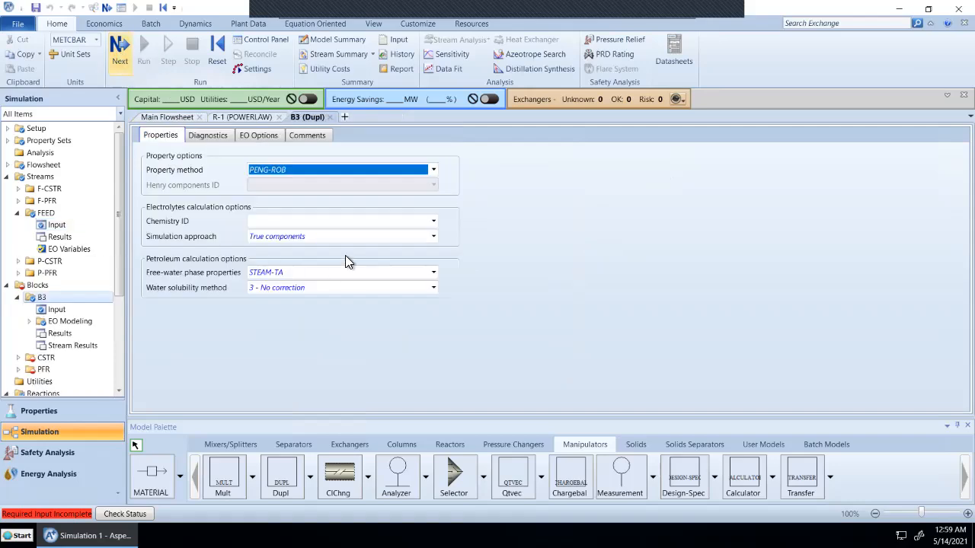
click(363, 288)
click(532, 257)
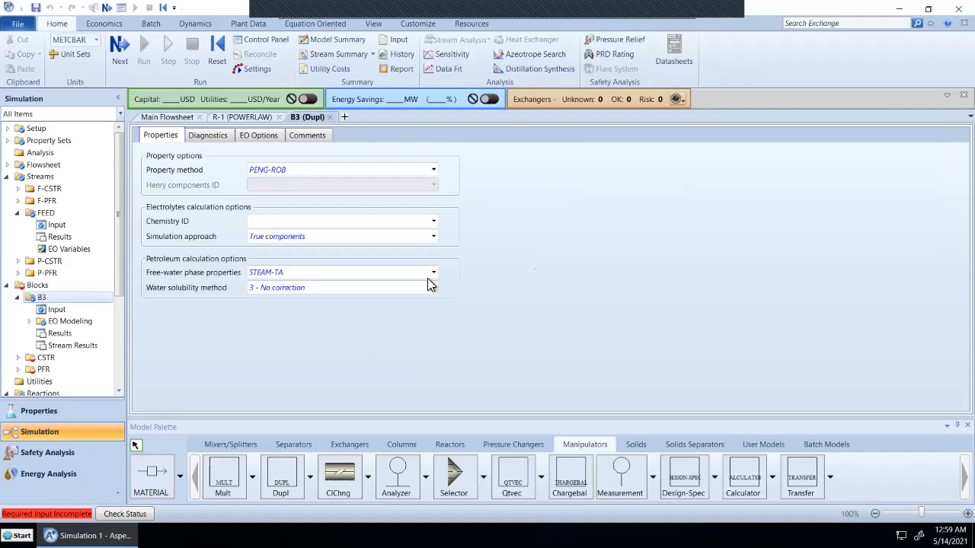
Open the CSTR block's setup and set its operating pressure to 10 atm.
click(120, 48)
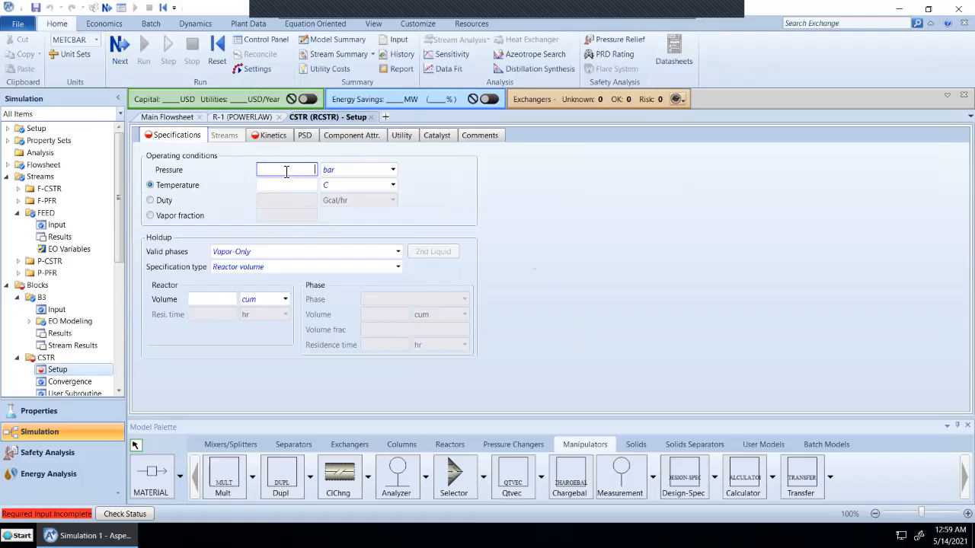
text(10)
click(393, 169)
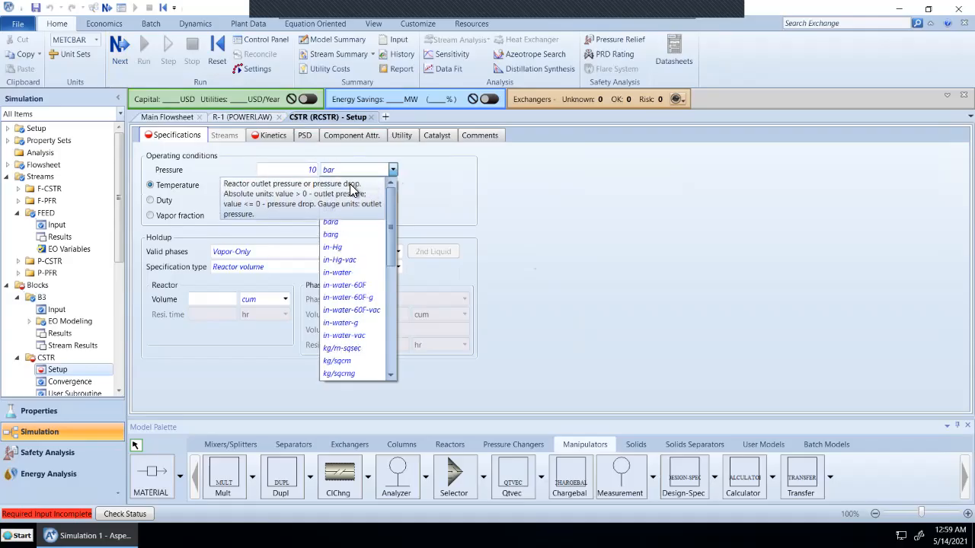
click(352, 185)
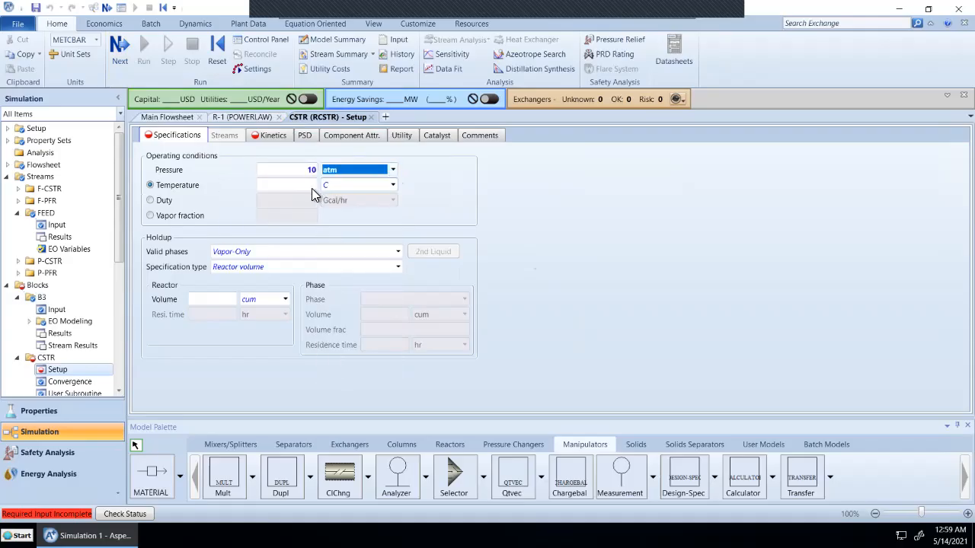
Specify the CSTR by heat duty instead of temperature, with a duty of 0 Watt.
click(168, 204)
click(276, 202)
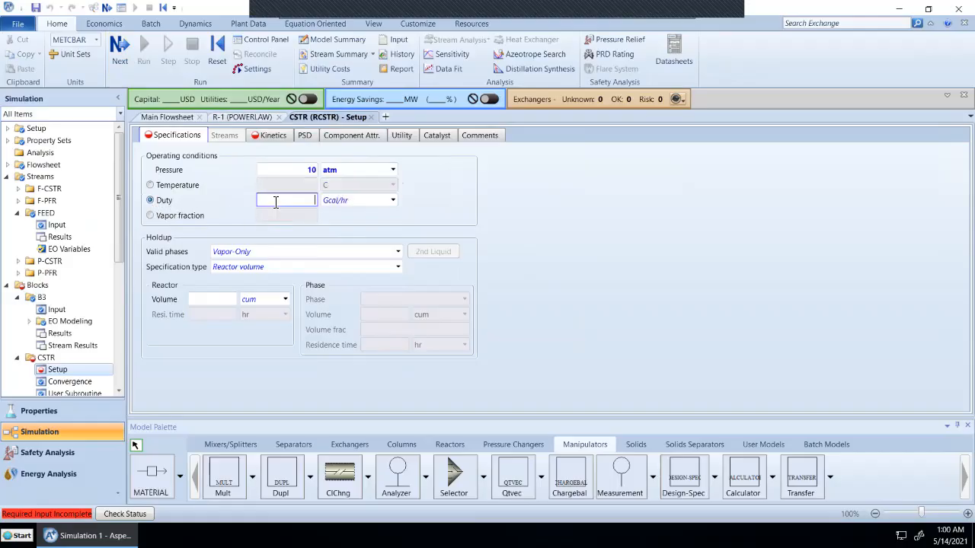
text(0)
click(393, 200)
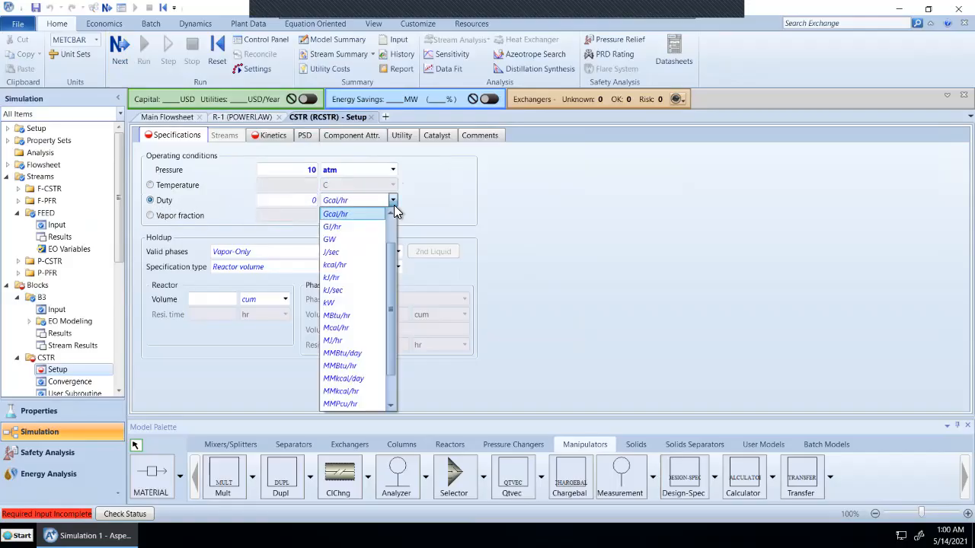
scroll(354, 343, down, 3)
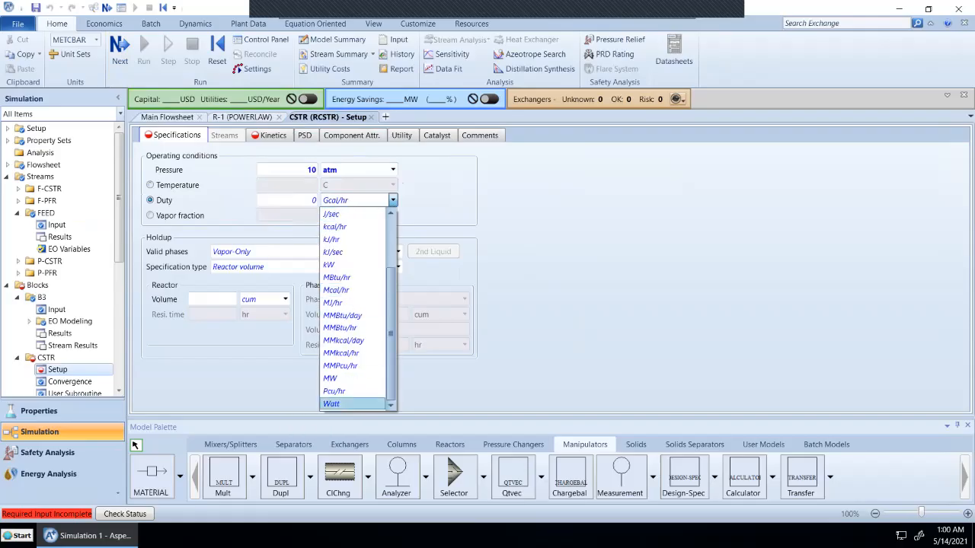
click(350, 404)
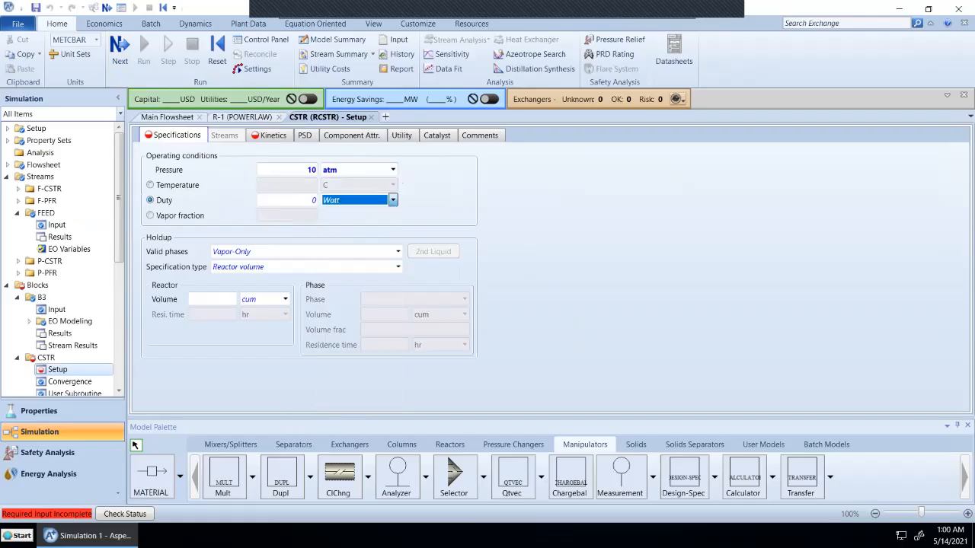
Set the CSTR holdup to Liquid-Only valid phases with a reactor volume of 3 cum.
click(398, 253)
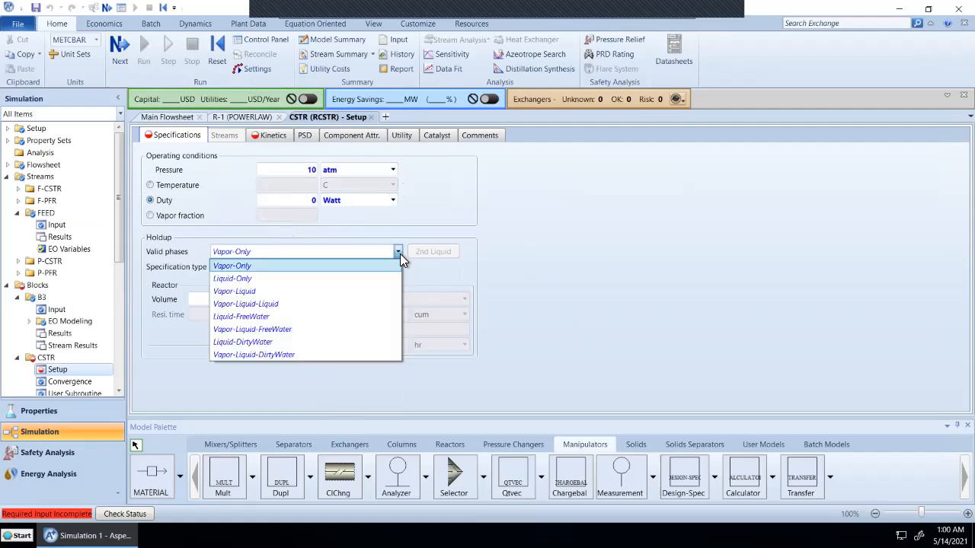
click(353, 283)
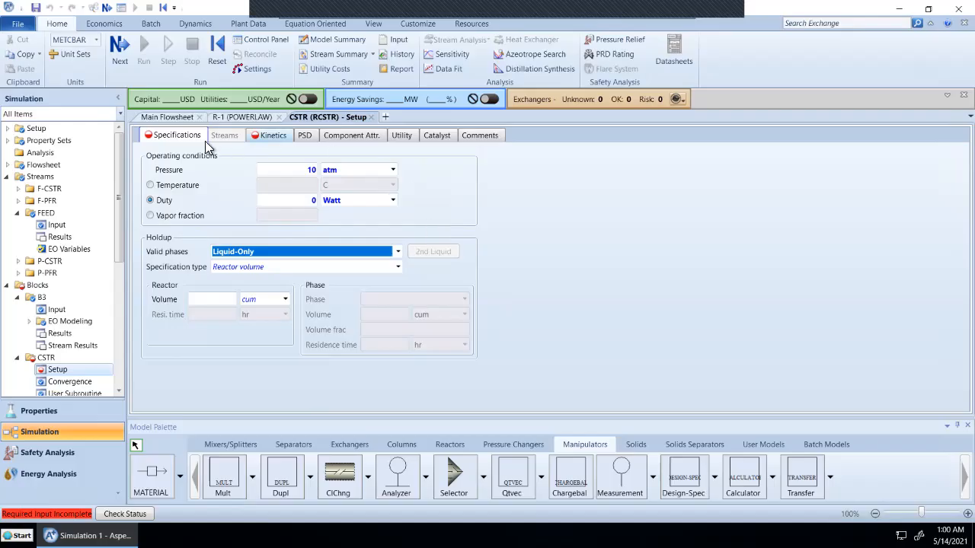
click(205, 298)
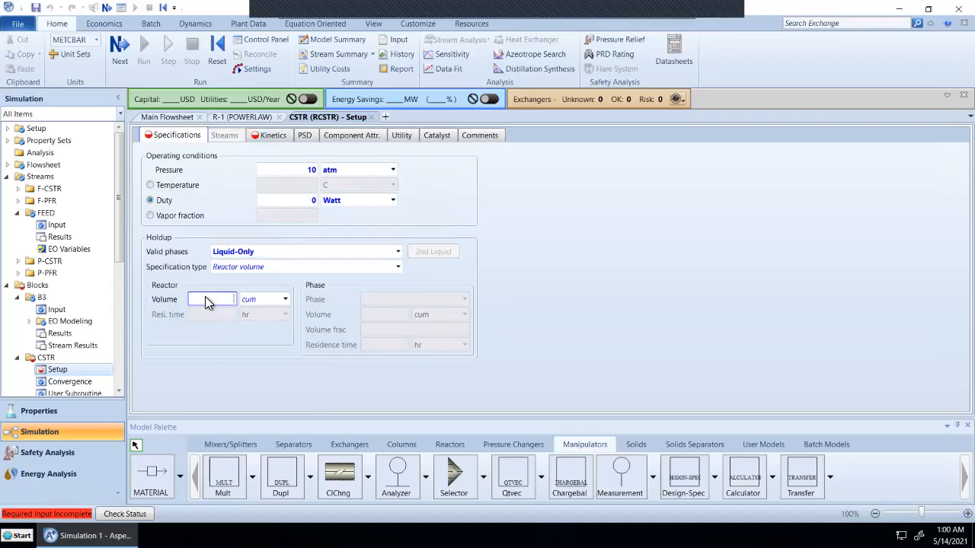
text(3)
click(612, 235)
Include reaction set R-1 in the CSTR's kinetics.
click(121, 60)
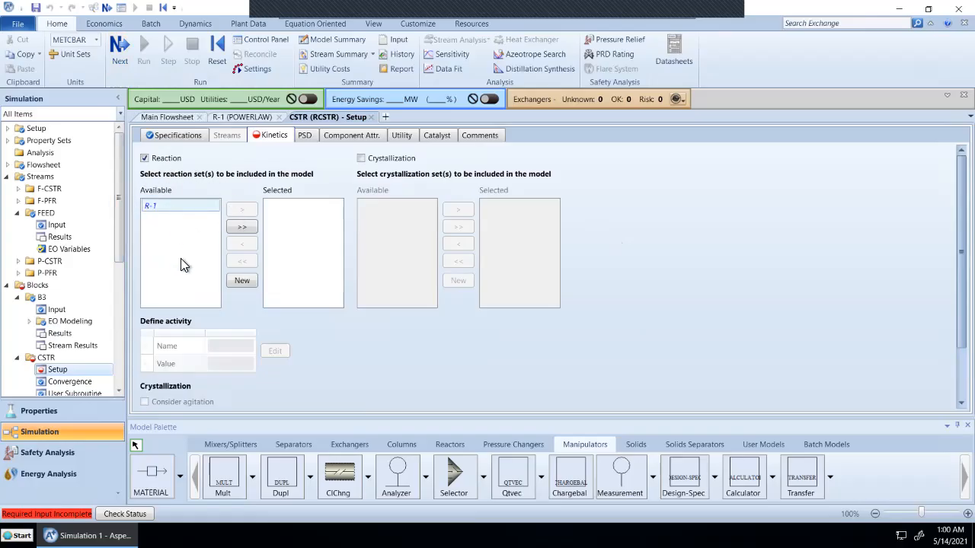
click(175, 205)
drag(304, 214, 303, 216)
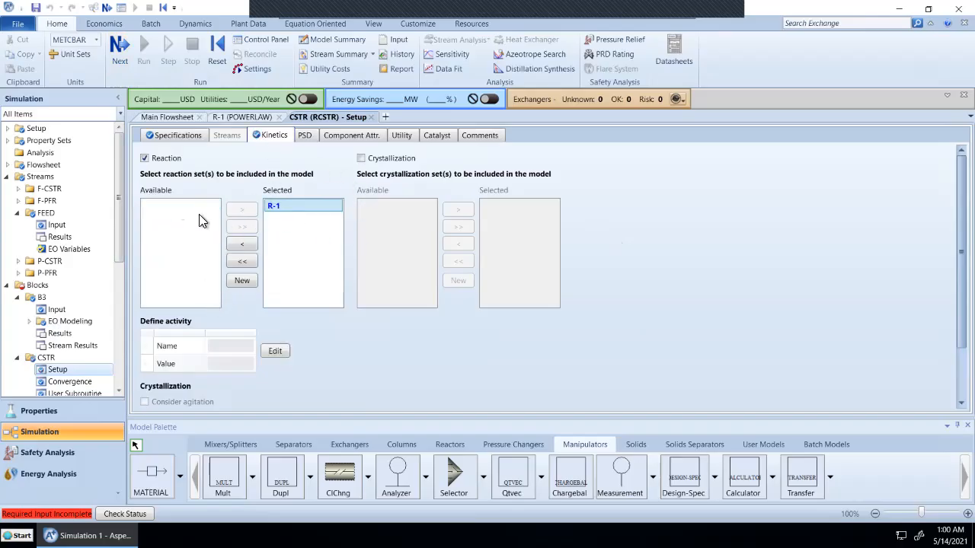
Open the PFR block's setup and choose Adiabatic reactor as its reactor type.
click(129, 60)
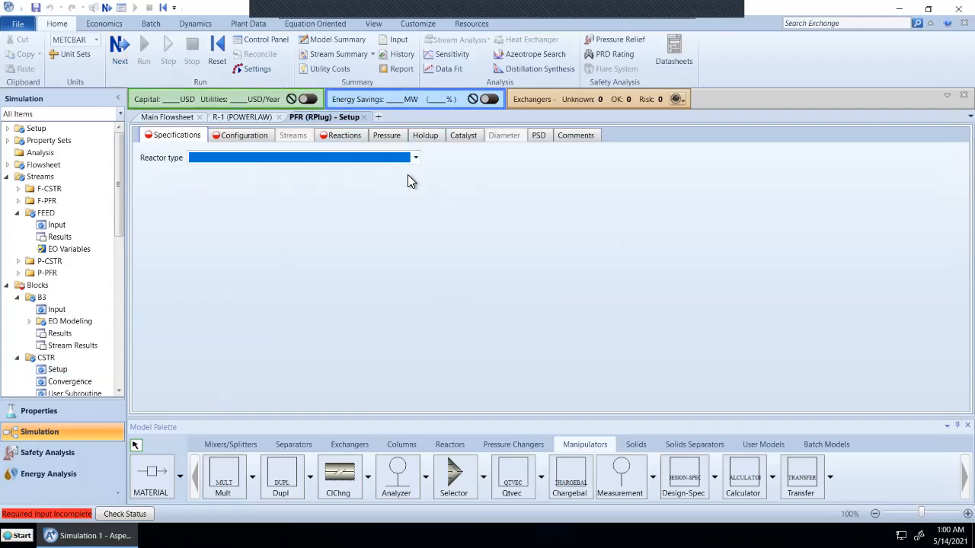
click(418, 157)
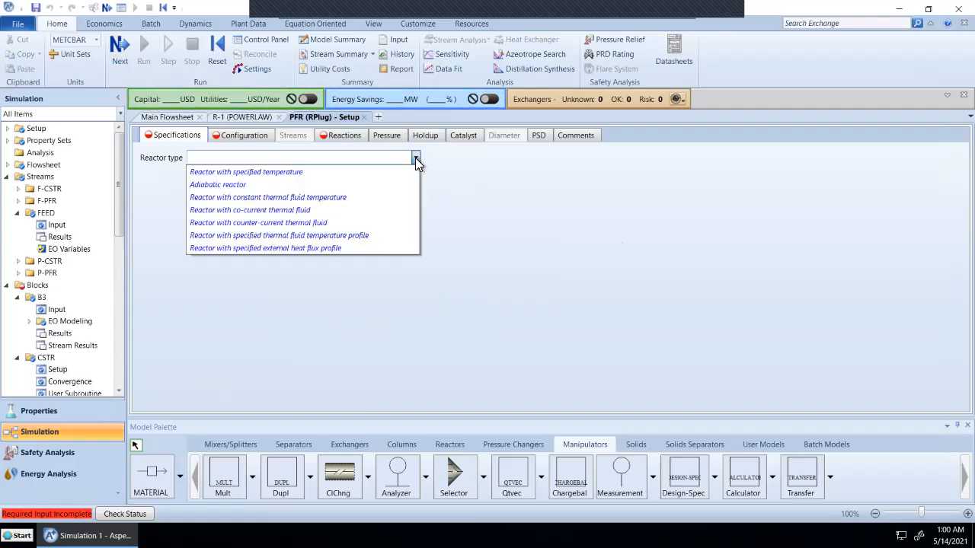
click(296, 189)
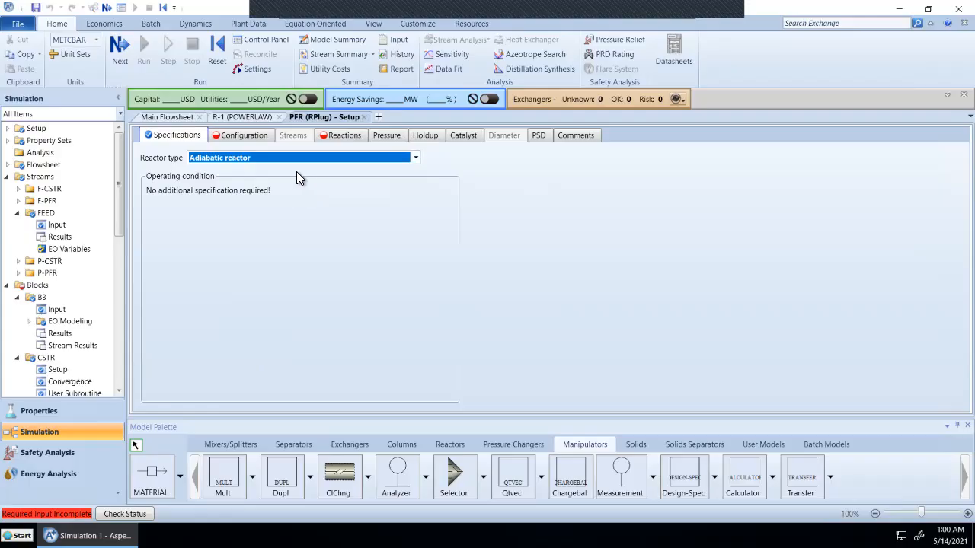
Configure the PFR dimensions with a length of 1000 meter and a diameter of 0.1 meter.
click(125, 54)
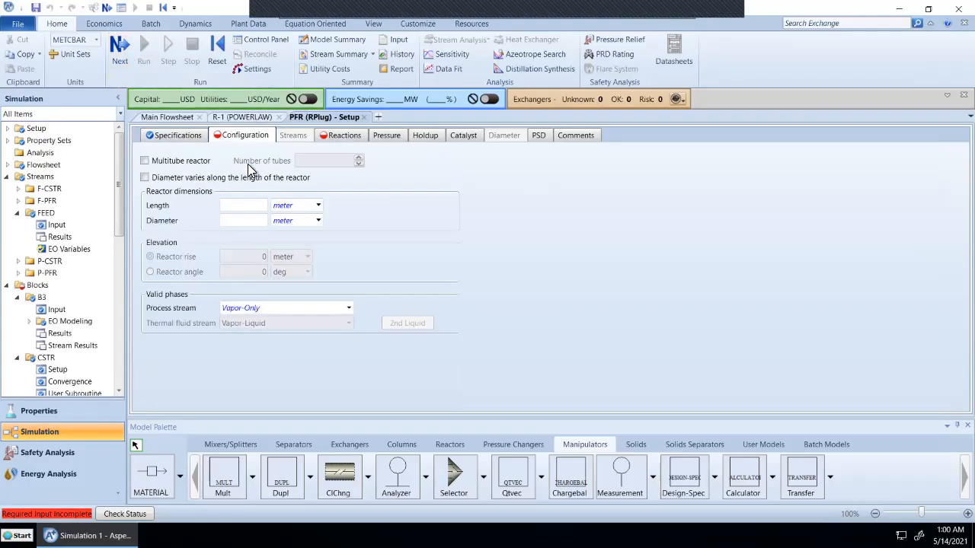
click(251, 206)
text(1000)
click(243, 219)
text(0.1)
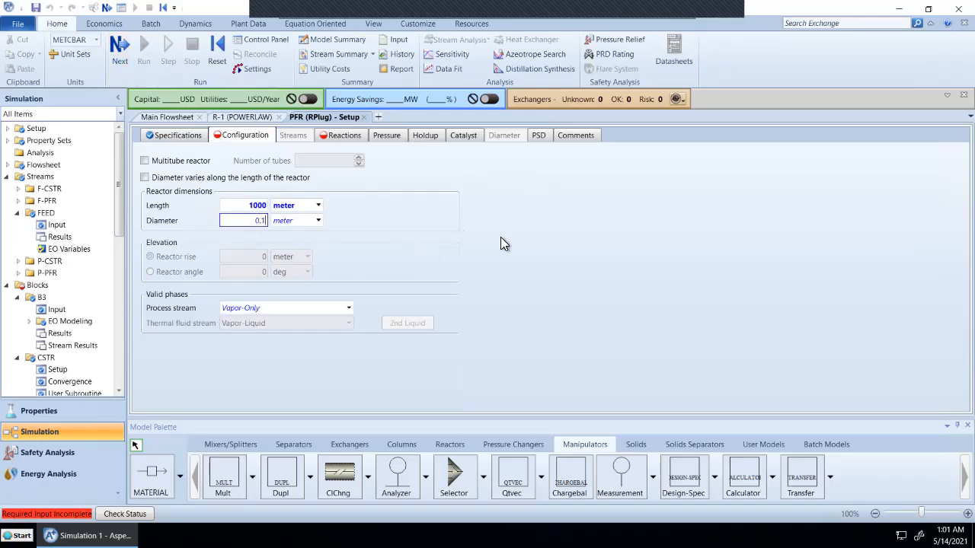
click(366, 232)
Set the valid phases of the PFR's process stream to Liquid-Only.
click(297, 310)
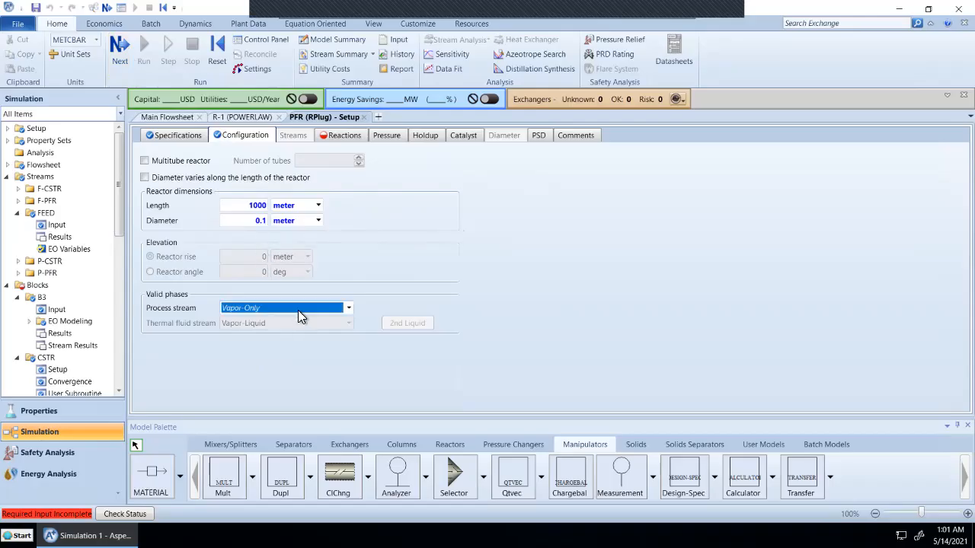
click(351, 311)
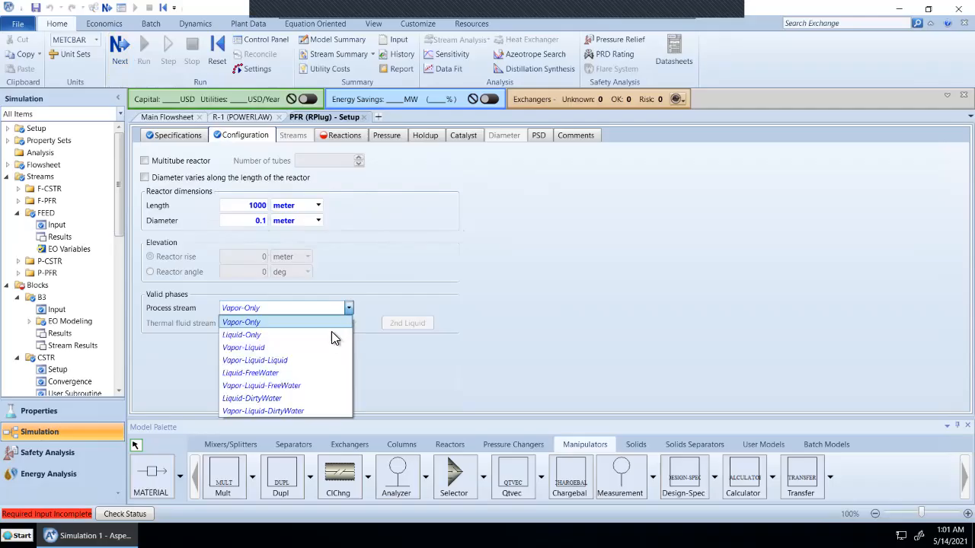
click(328, 336)
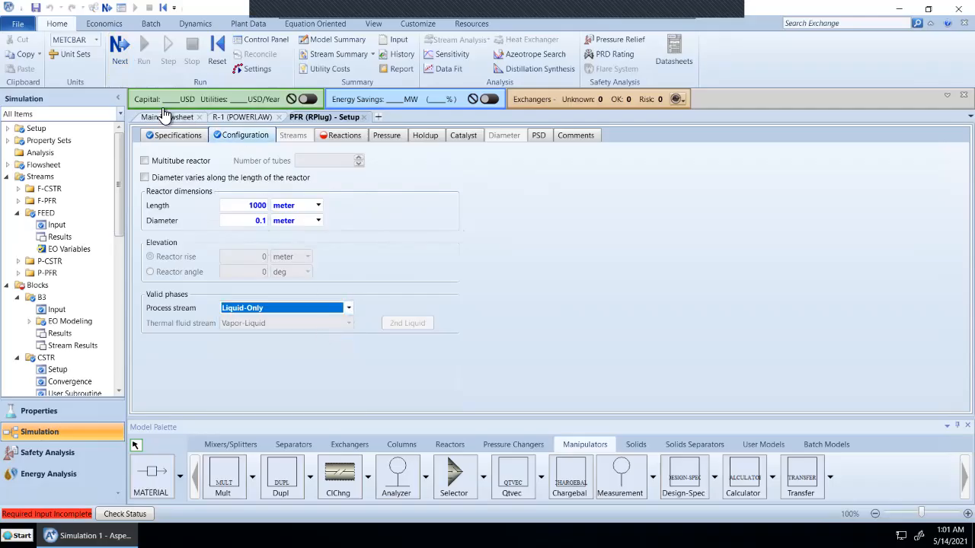
Include reaction set R-1 in the PFR's reactions and run the simulation.
click(118, 62)
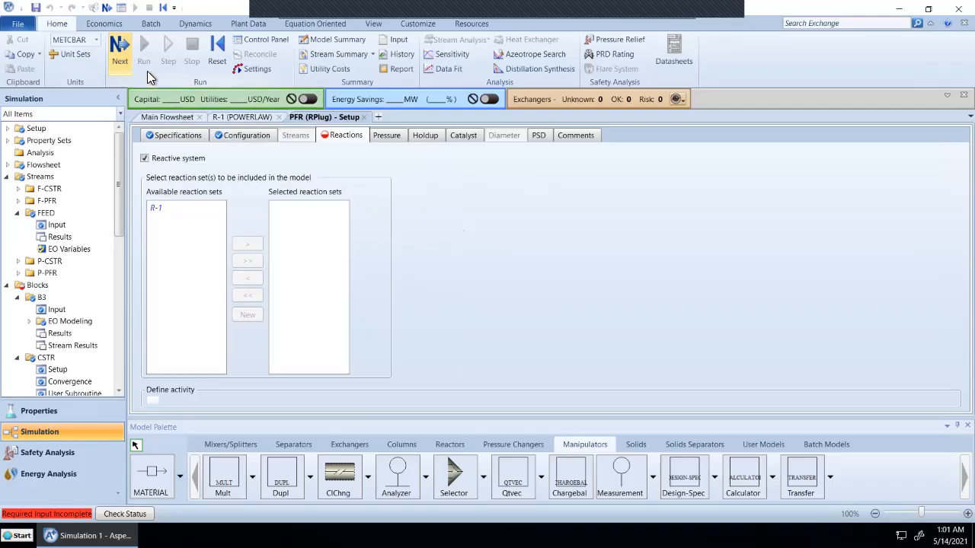
double_click(198, 210)
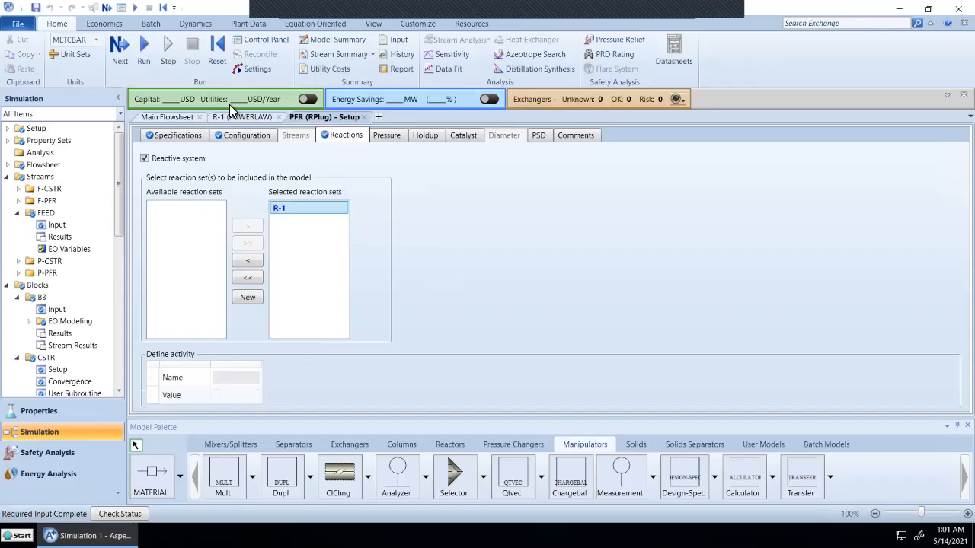
click(122, 45)
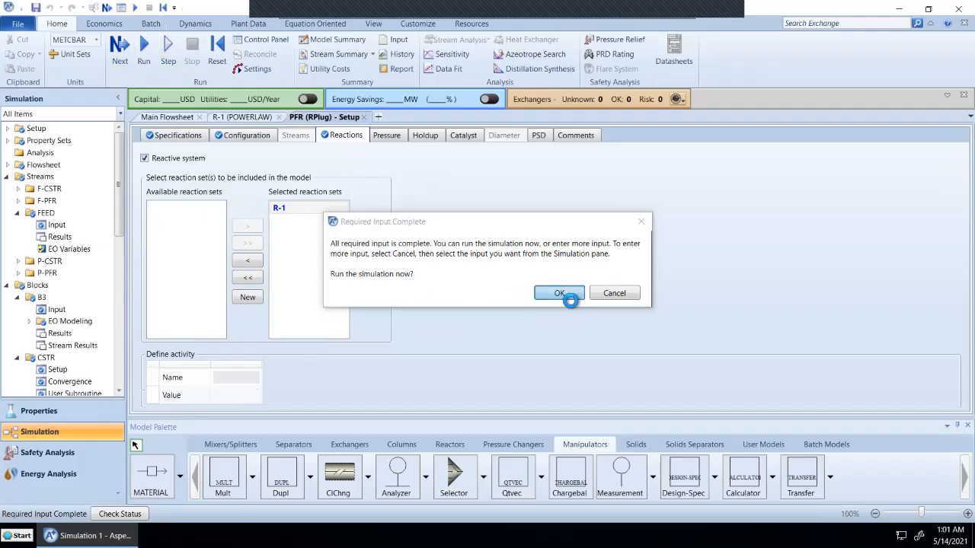
key(Escape)
key(F5)
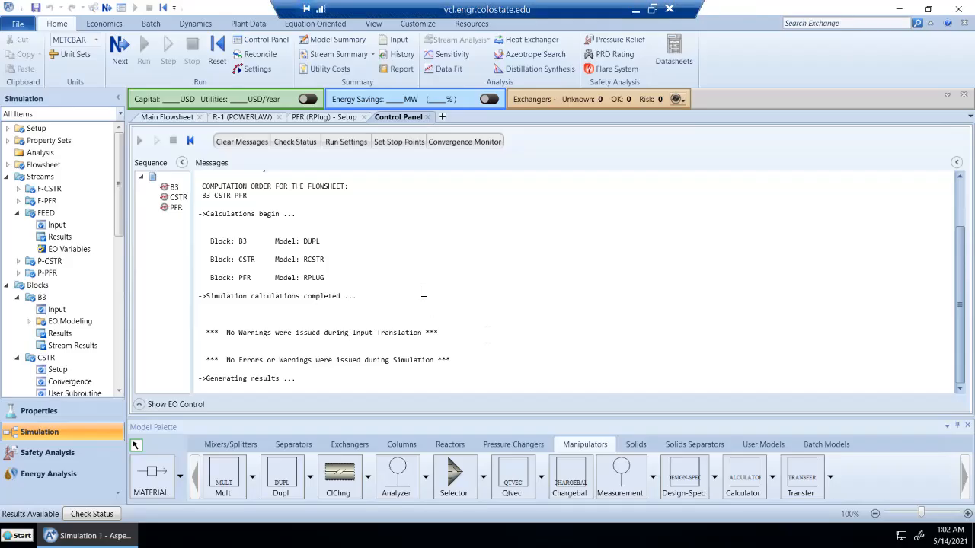
Open the stream summary results and expand the Mole Flows to examine the component flows of each stream.
click(335, 54)
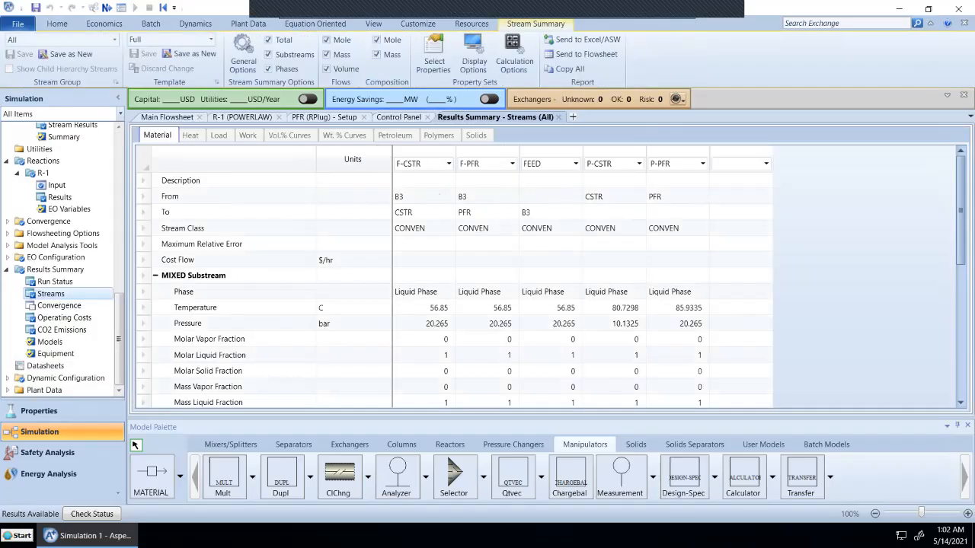
scroll(549, 289, down, 3)
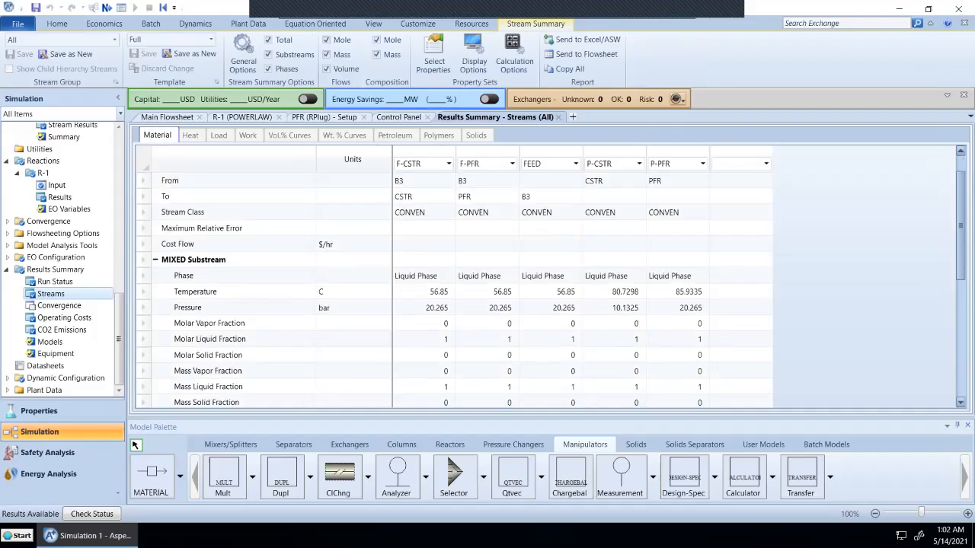
scroll(536, 291, down, 4)
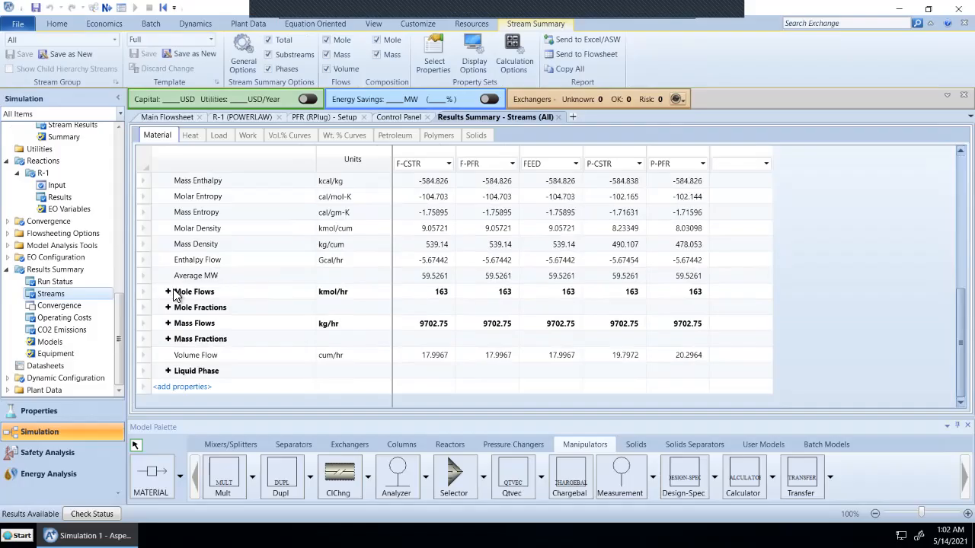
click(167, 292)
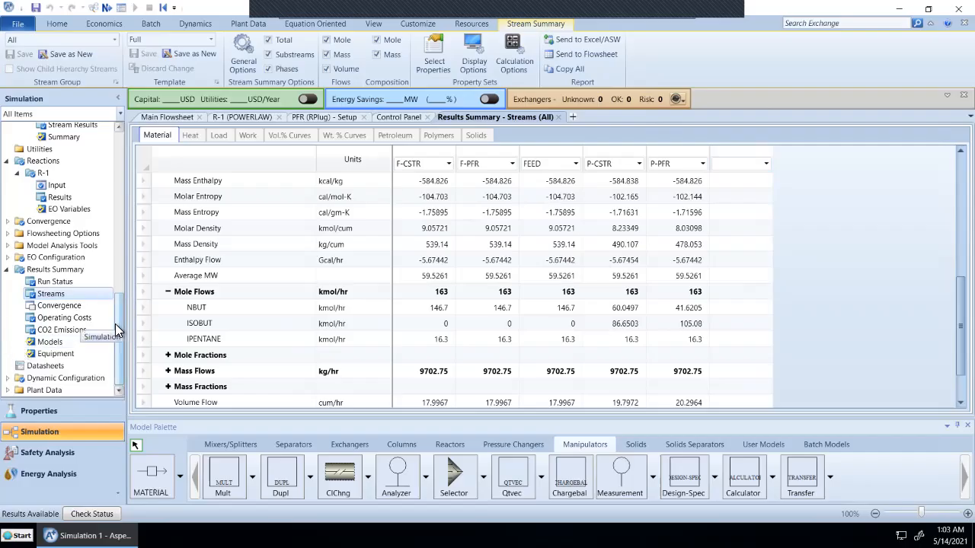
Open the PFR block's profiles and display the Molar composition view of the process stream along the reactor length.
drag(115, 323, 117, 250)
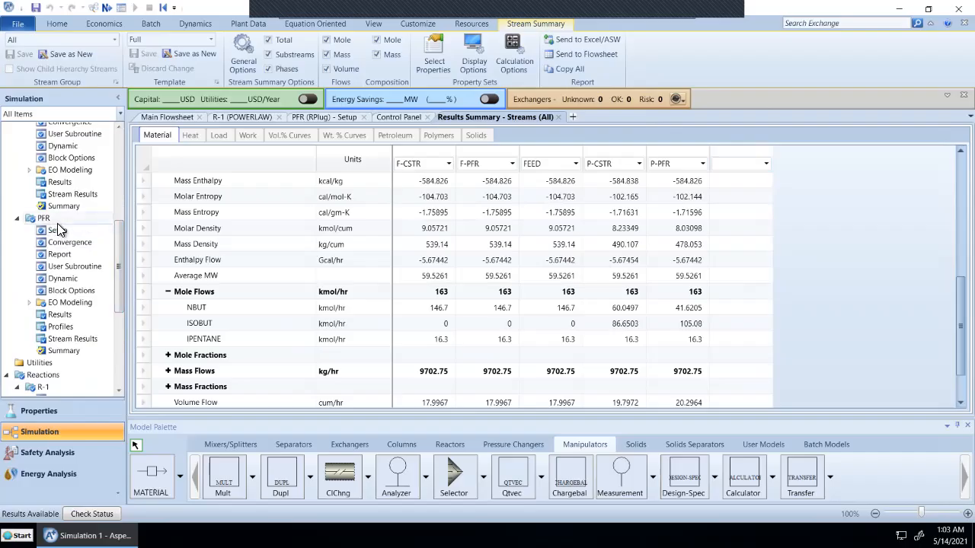
click(65, 328)
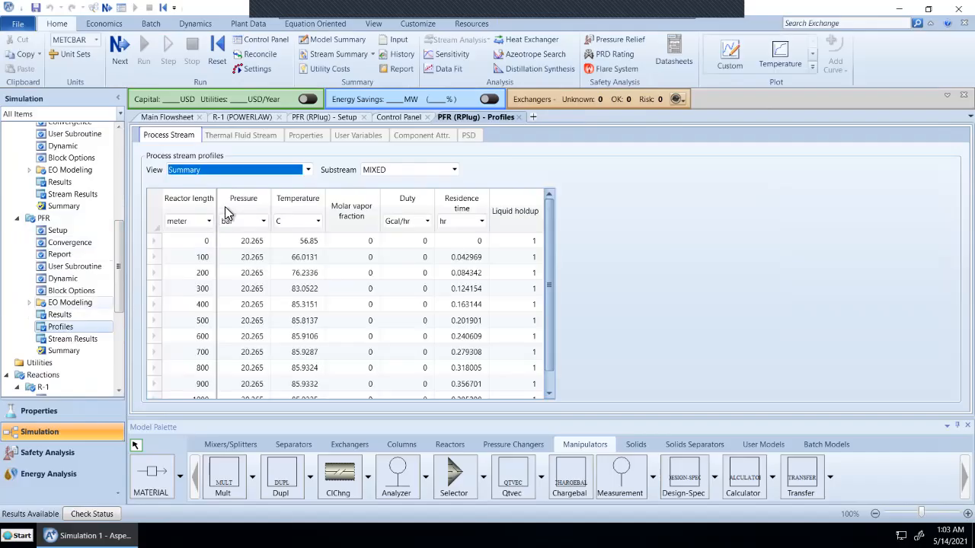
click(308, 173)
key(Escape)
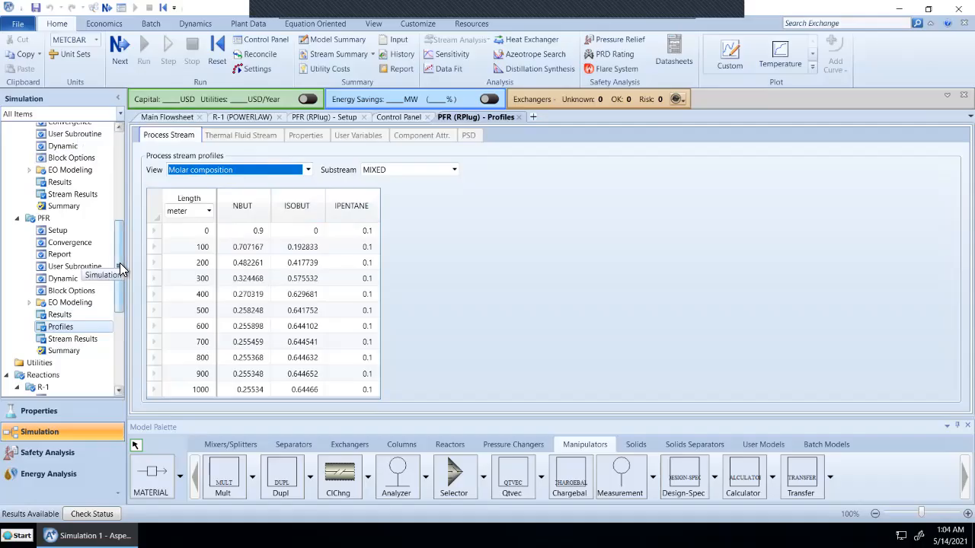
Create a new design spec with the ID DS-1 in the flowsheeting options.
drag(119, 263, 93, 309)
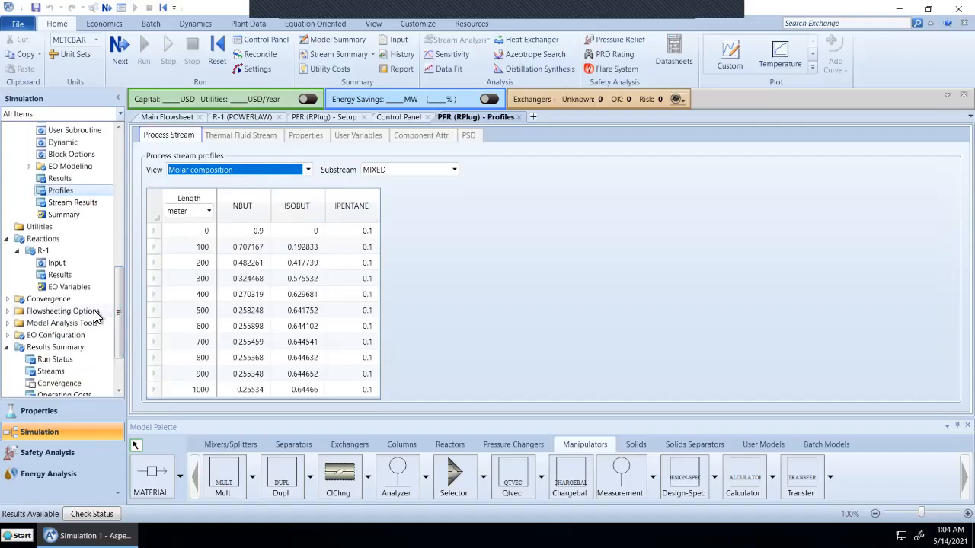
click(9, 311)
click(46, 326)
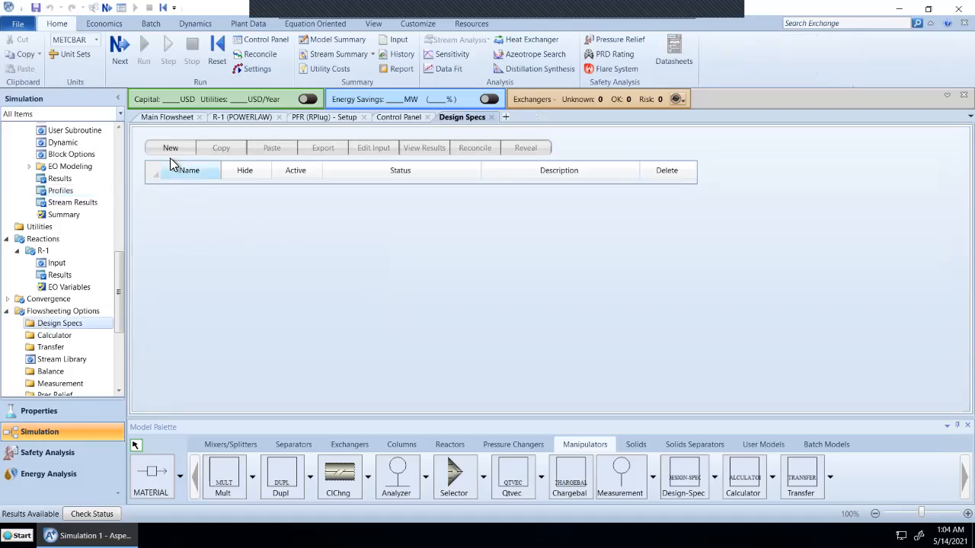
click(171, 149)
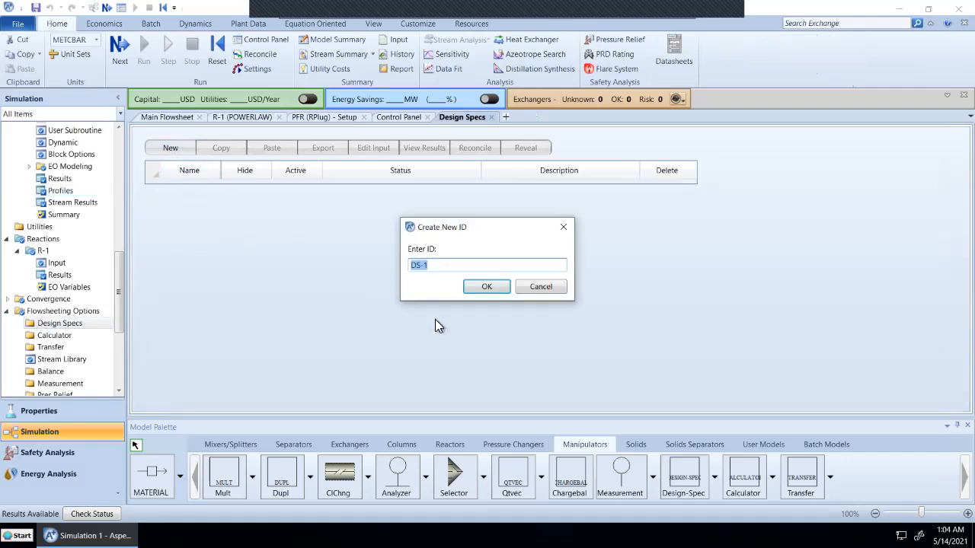
click(494, 290)
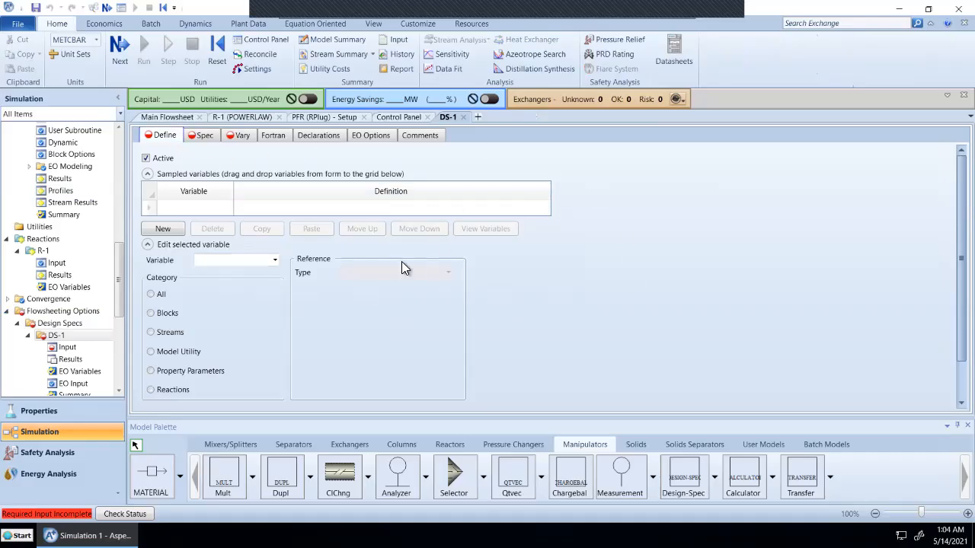
Add a sampled variable named CSTRCONV to design spec DS-1.
click(183, 208)
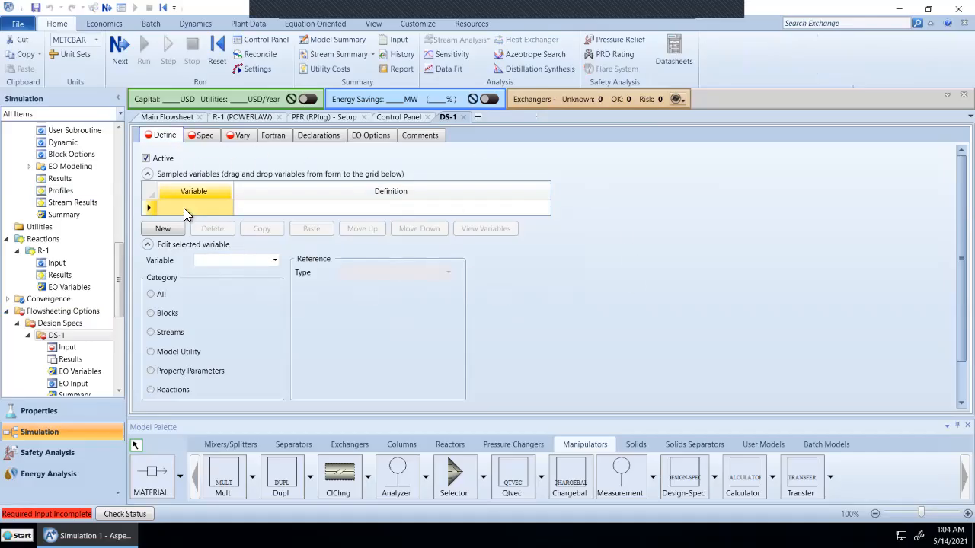
text(CSTRCONV)
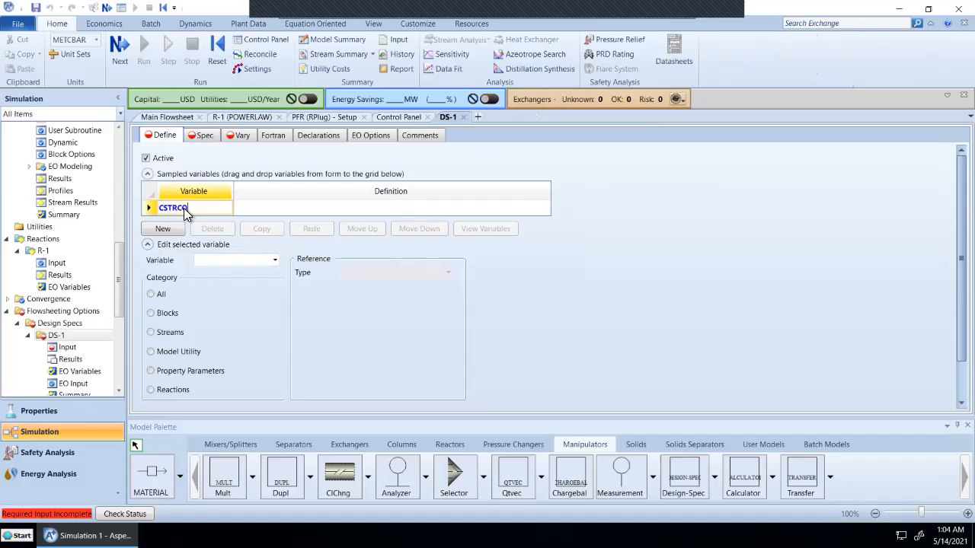
key(Return)
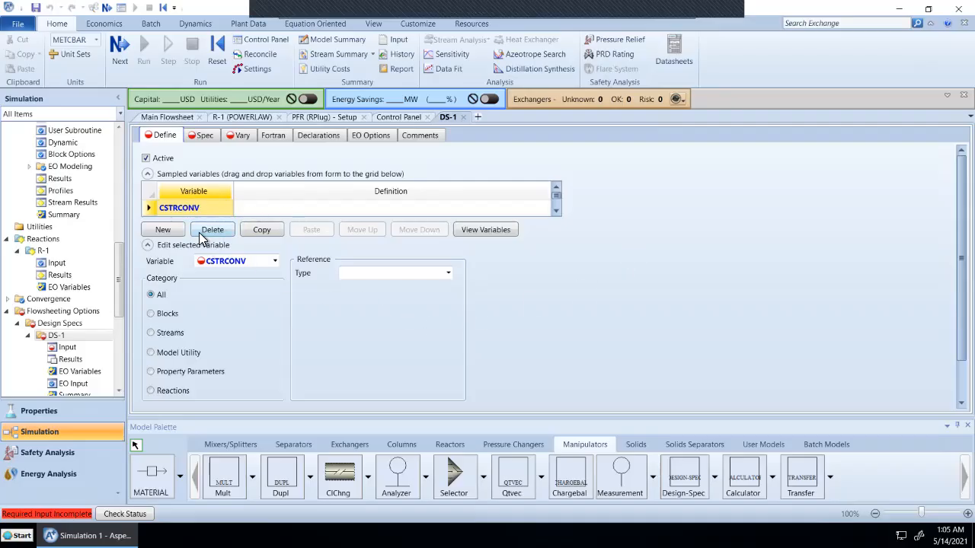
Define CSTRCONV in the Streams category as the Mole-Flow of component NBUT in stream P-CSTR.
click(163, 334)
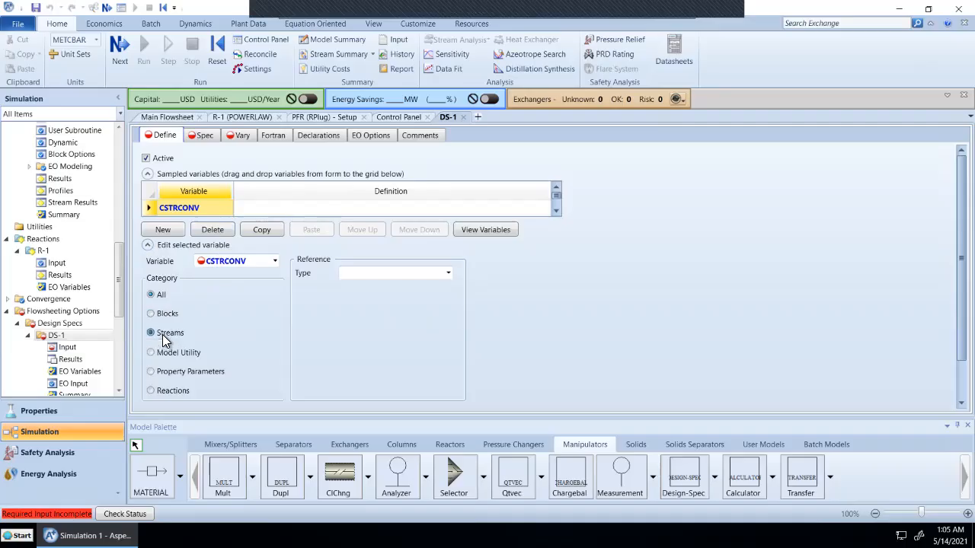
click(448, 274)
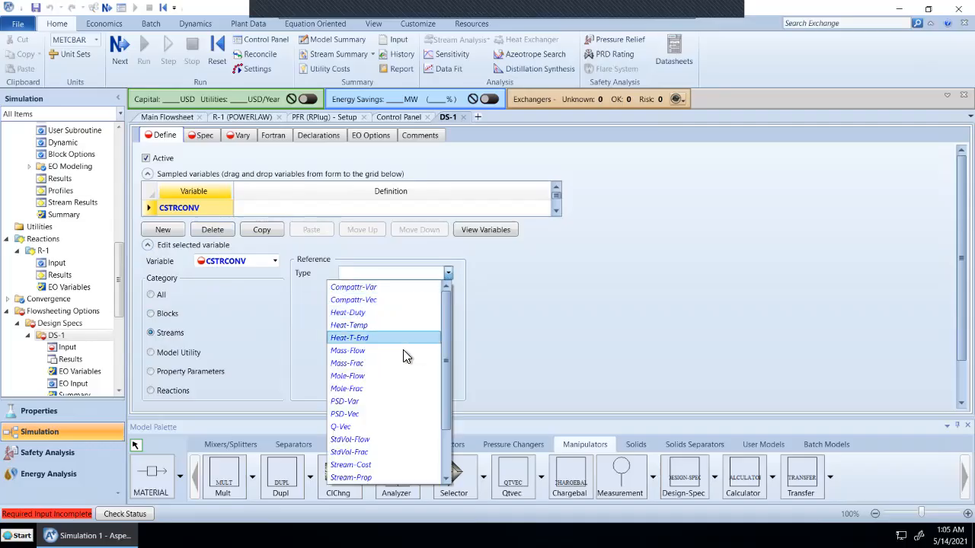
click(411, 376)
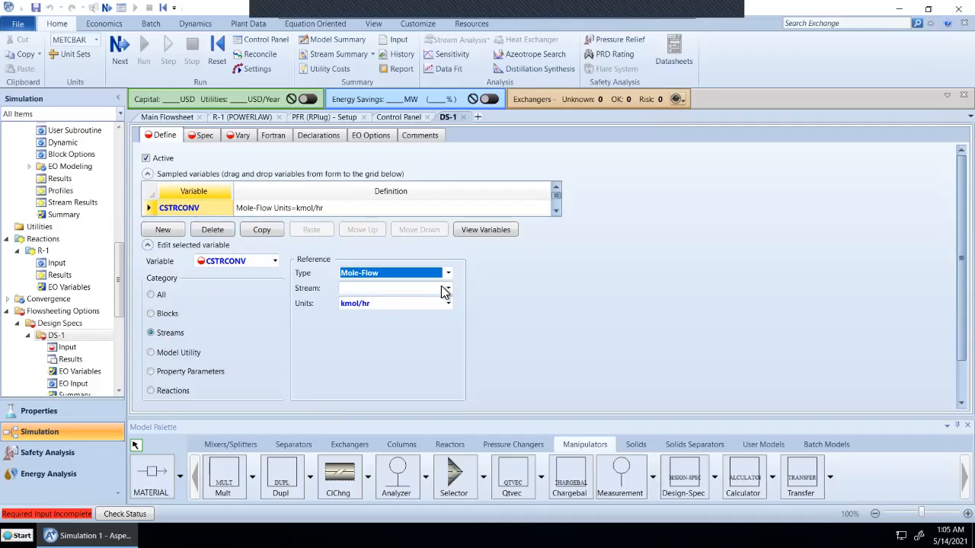
click(448, 289)
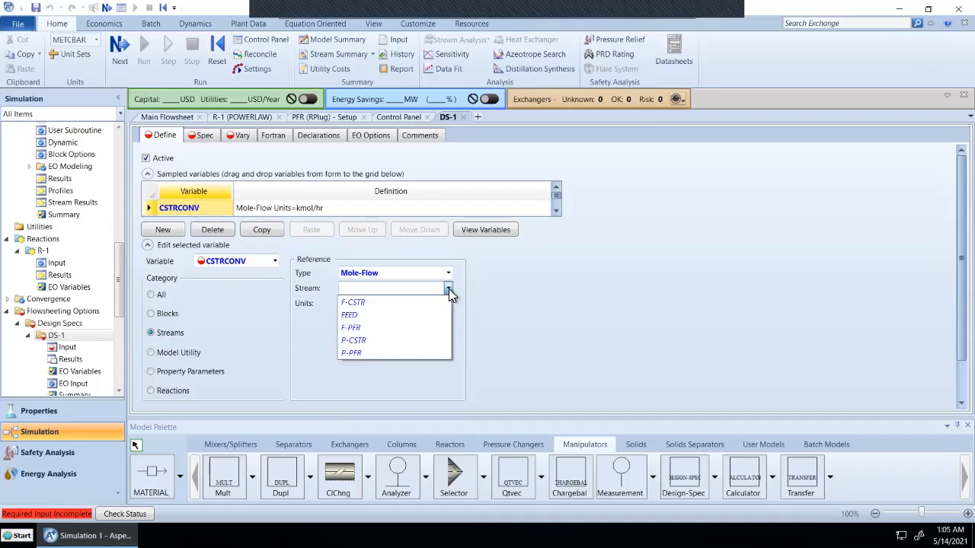
click(411, 342)
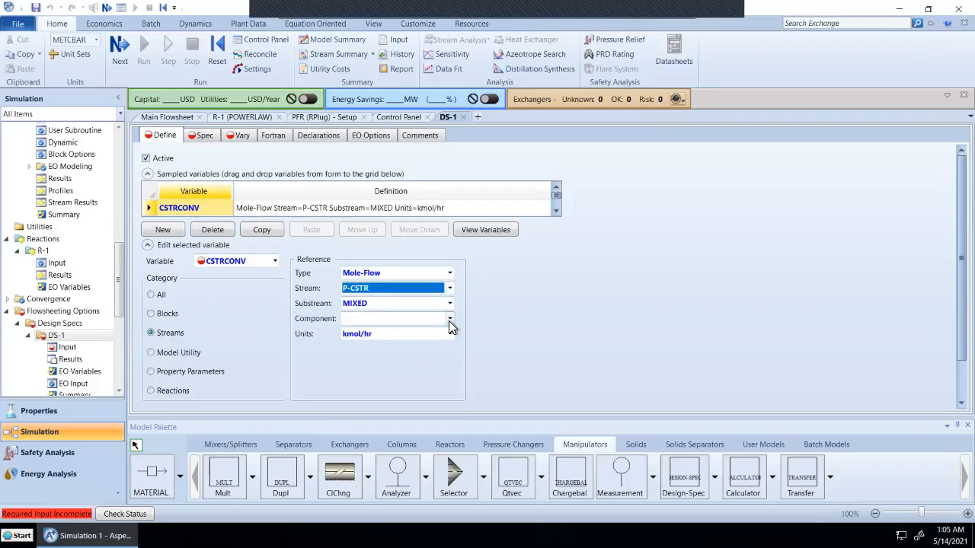
click(450, 324)
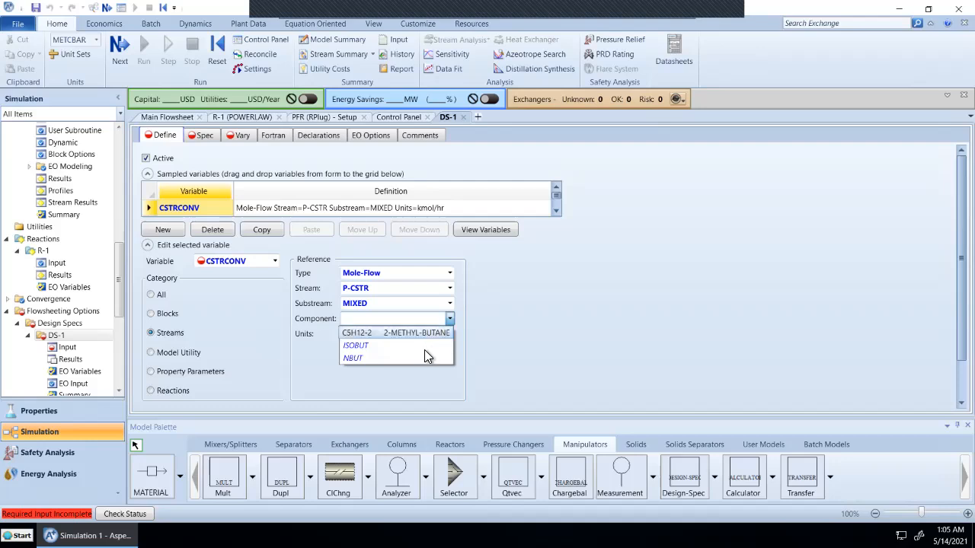
click(424, 358)
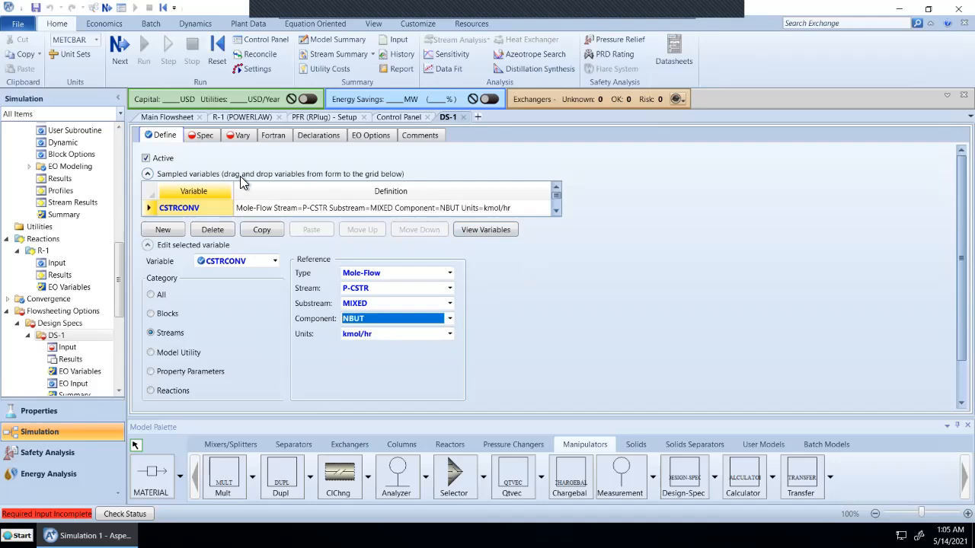
Set the DS-1 specification expression to CSTRCONV with a target of 86.4 and a tolerance of 0.01.
click(130, 52)
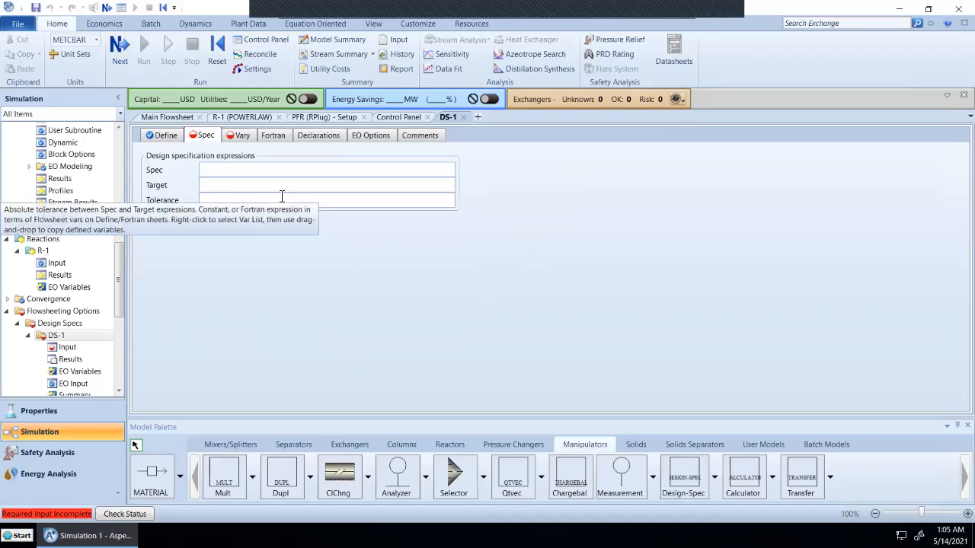
key(ctrl+s)
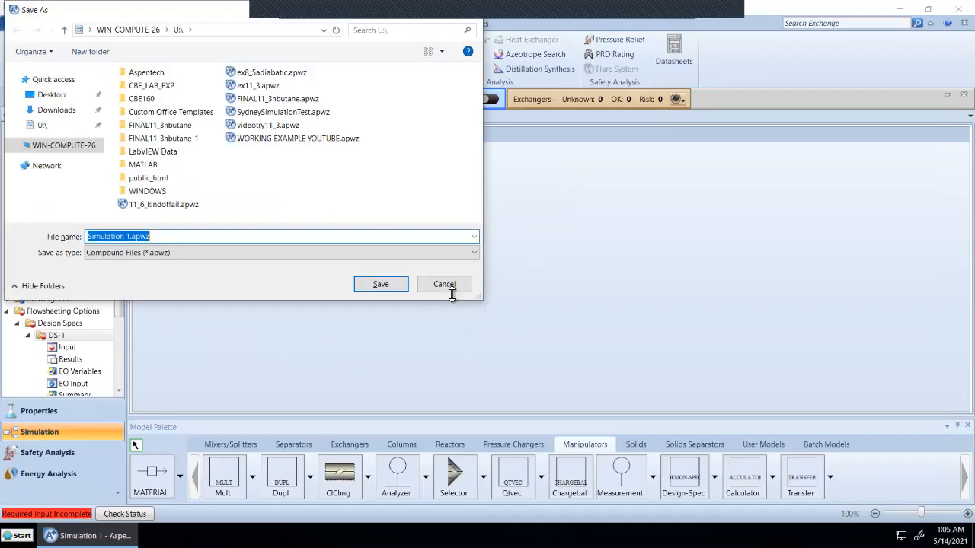
click(446, 285)
click(234, 170)
text(CSTR)
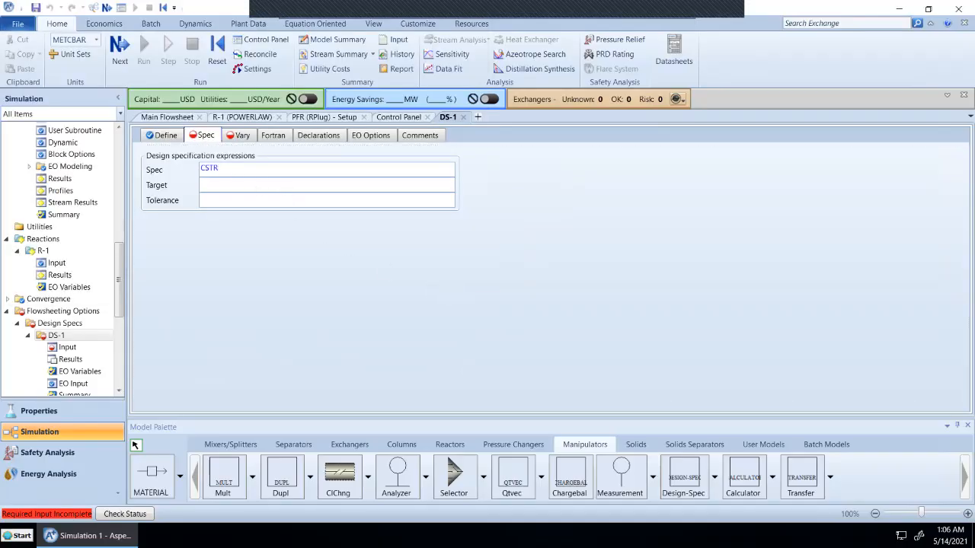
text(CONV)
click(245, 187)
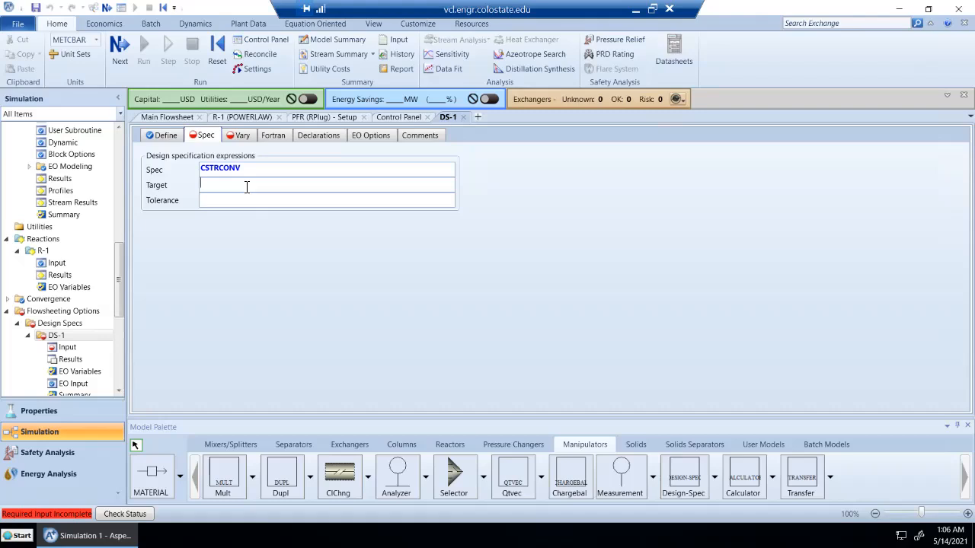
text(86.4)
click(381, 201)
text(0.)
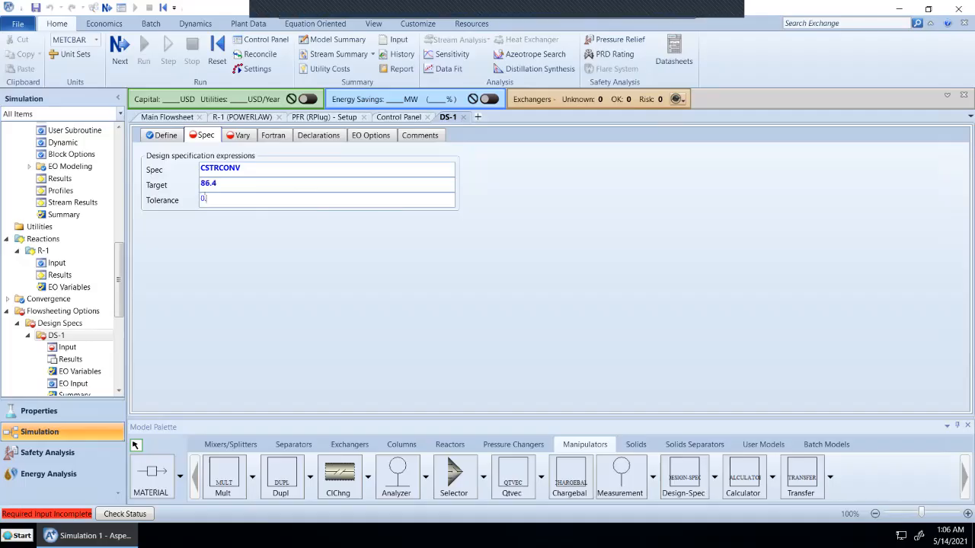
text(01)
key(Return)
Set the DS-1 manipulated variable to the Block-Var VOL of block CSTR.
click(121, 54)
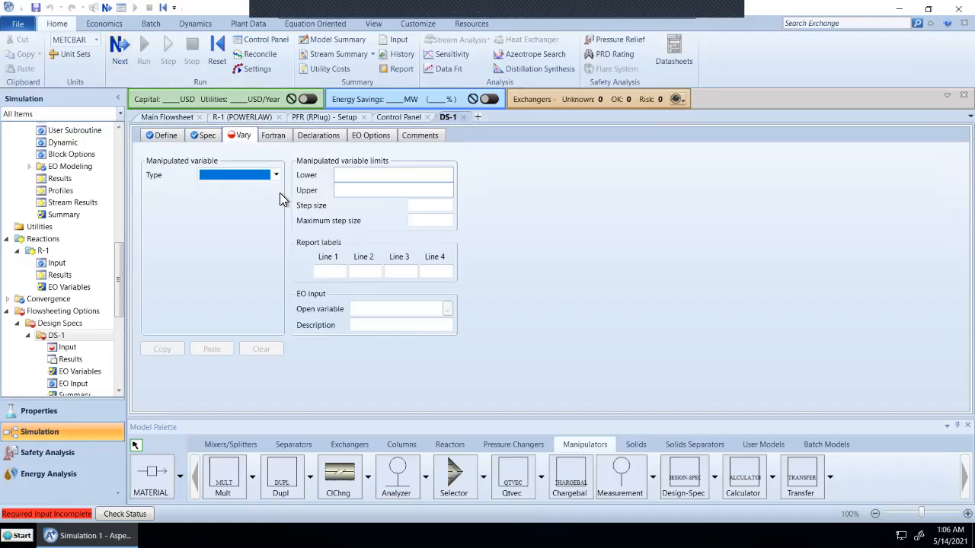
click(278, 180)
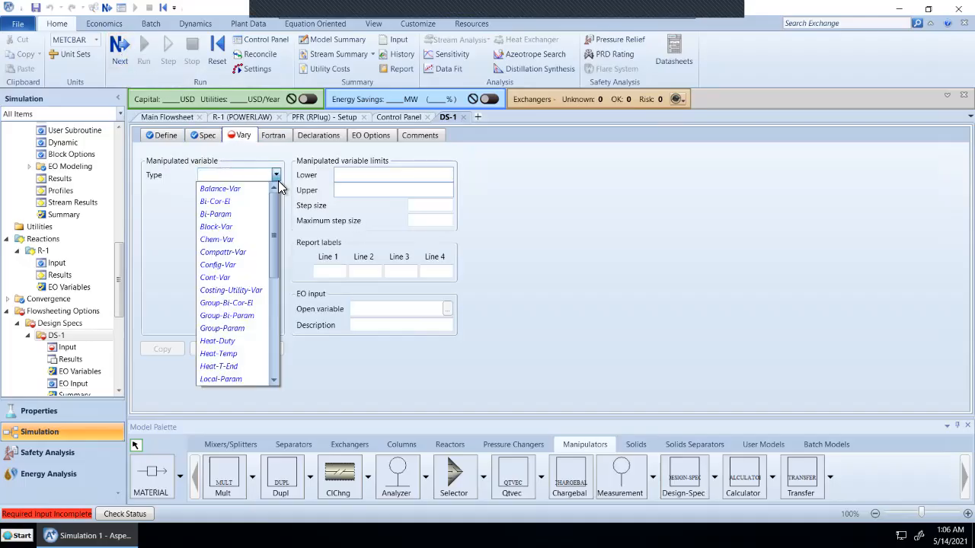
click(249, 233)
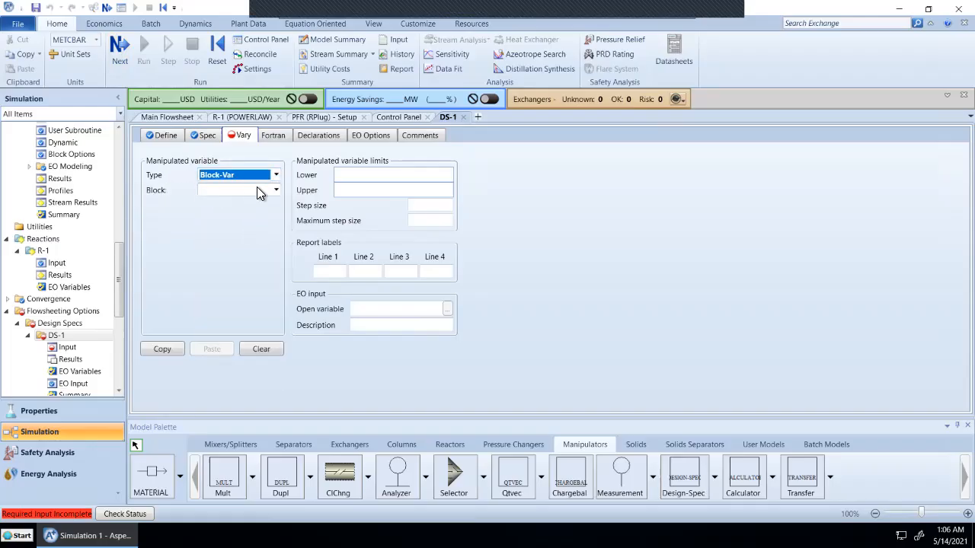
click(276, 194)
click(247, 216)
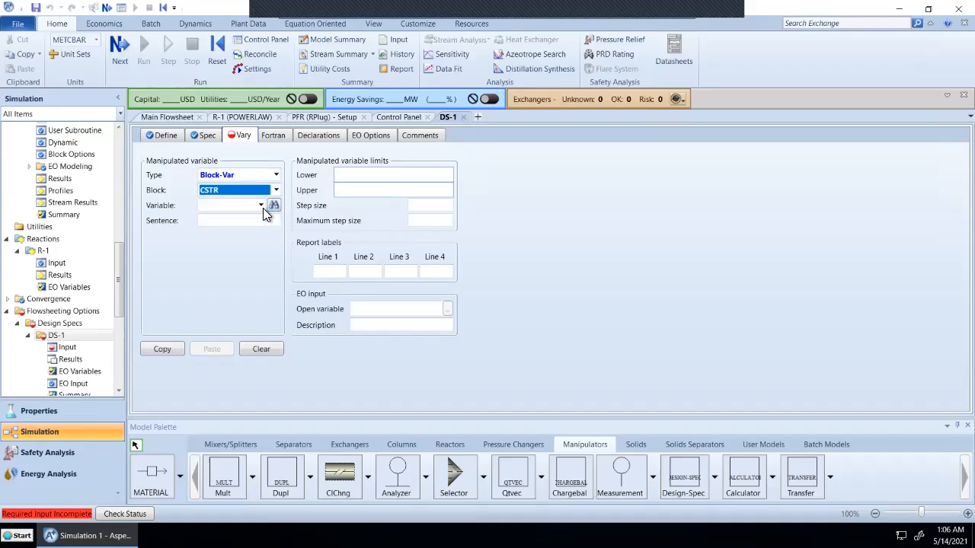
click(262, 206)
scroll(265, 247, down, 8)
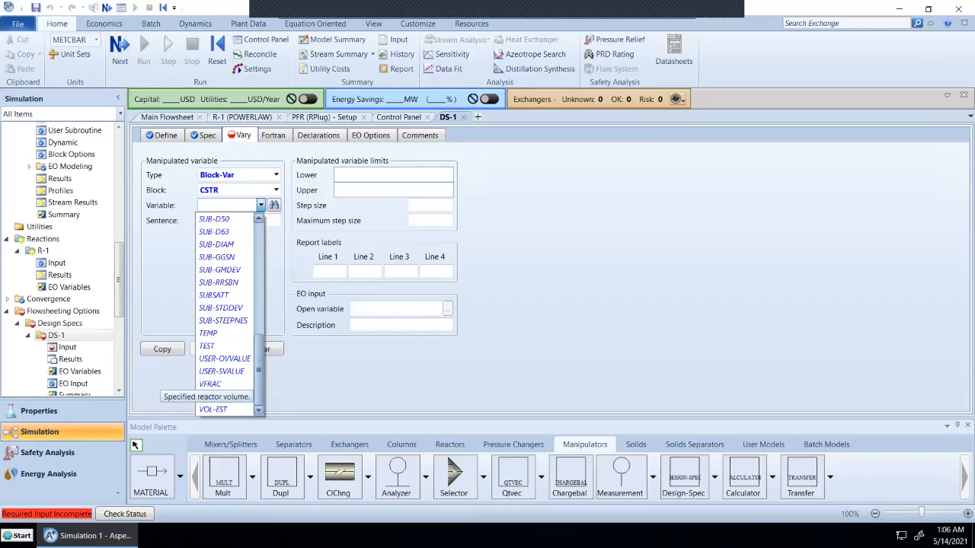
click(217, 396)
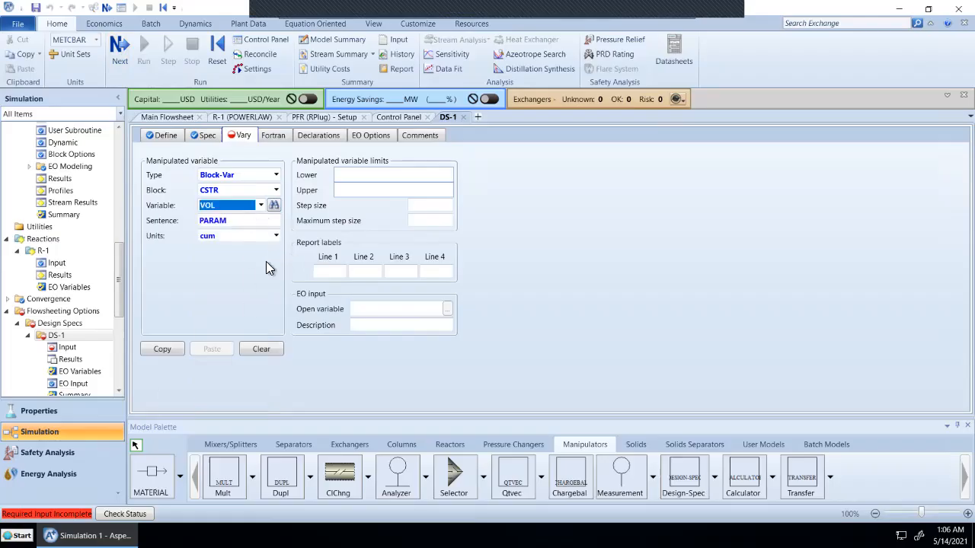
Limit the manipulated CSTR volume to a lower bound of 1 and an upper bound of 10, with a step size of 0.5.
click(389, 177)
text(1)
click(449, 193)
text(10)
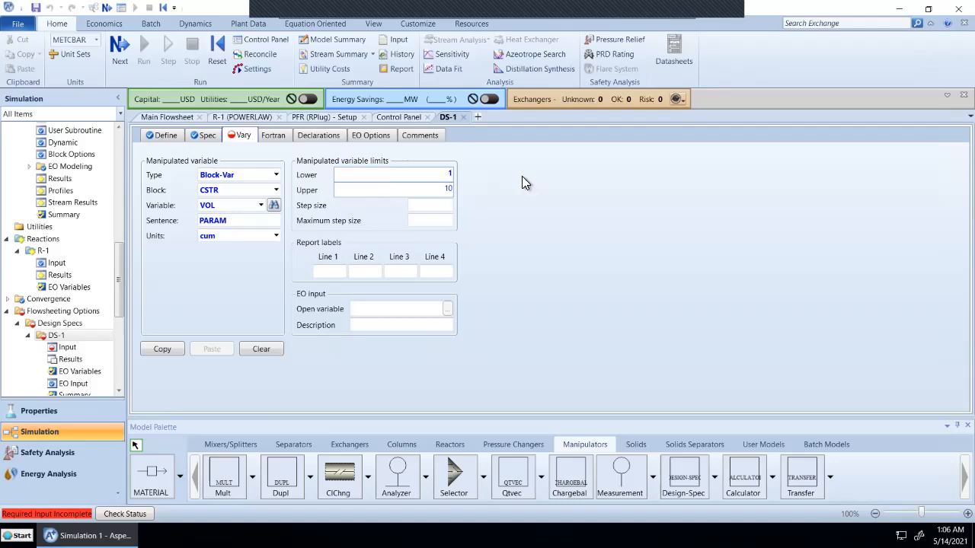
click(449, 212)
text(1)
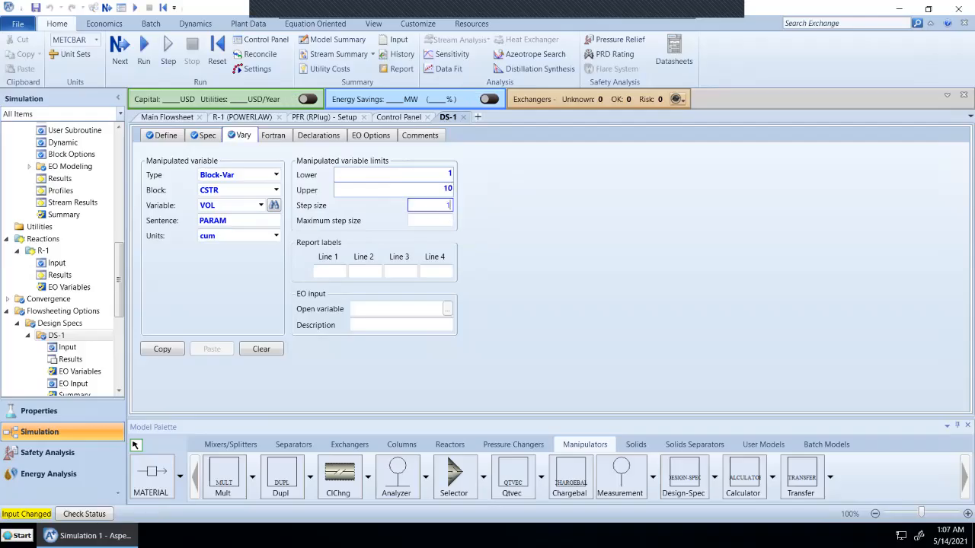
key(BackSpace)
text(0.5)
click(483, 223)
Run the simulation with the design spec and check the DS-1 convergence results.
click(119, 53)
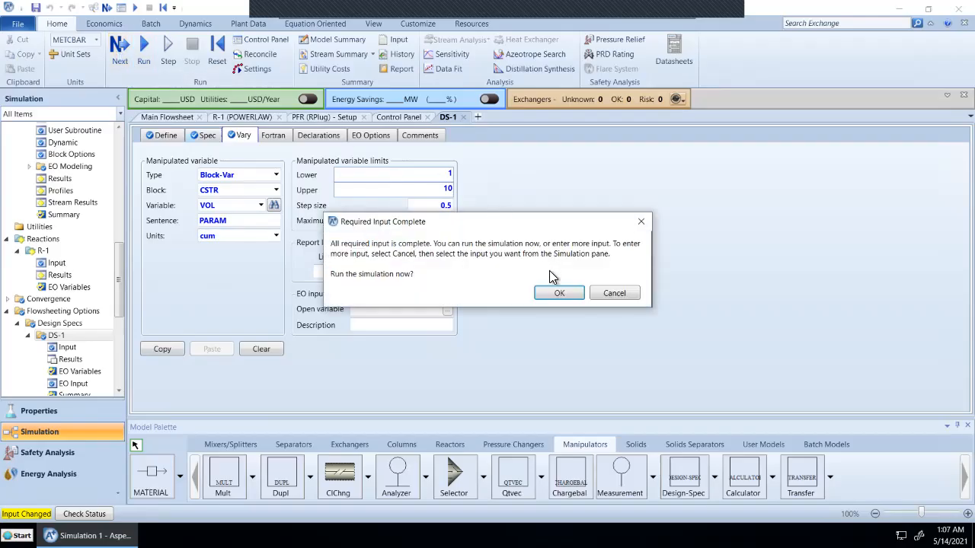
click(554, 295)
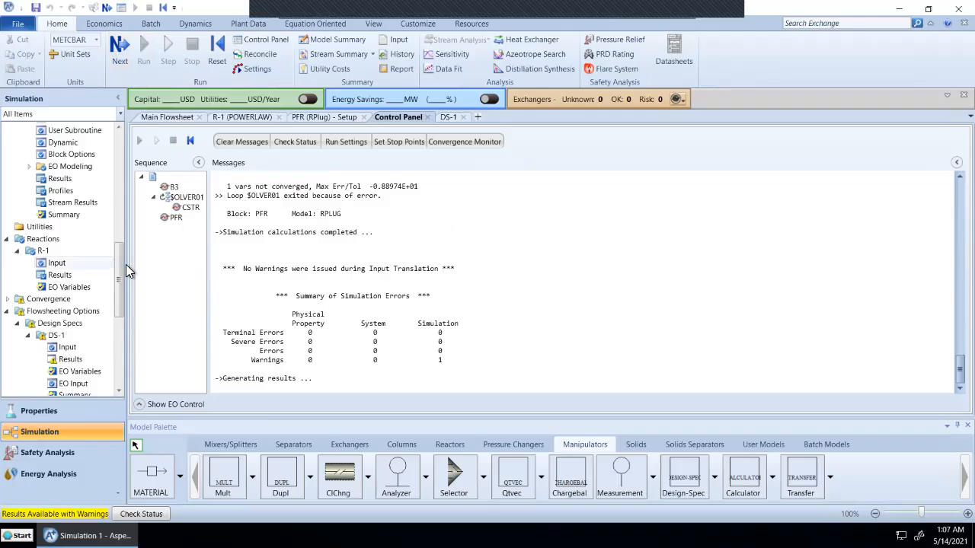
drag(118, 275, 116, 350)
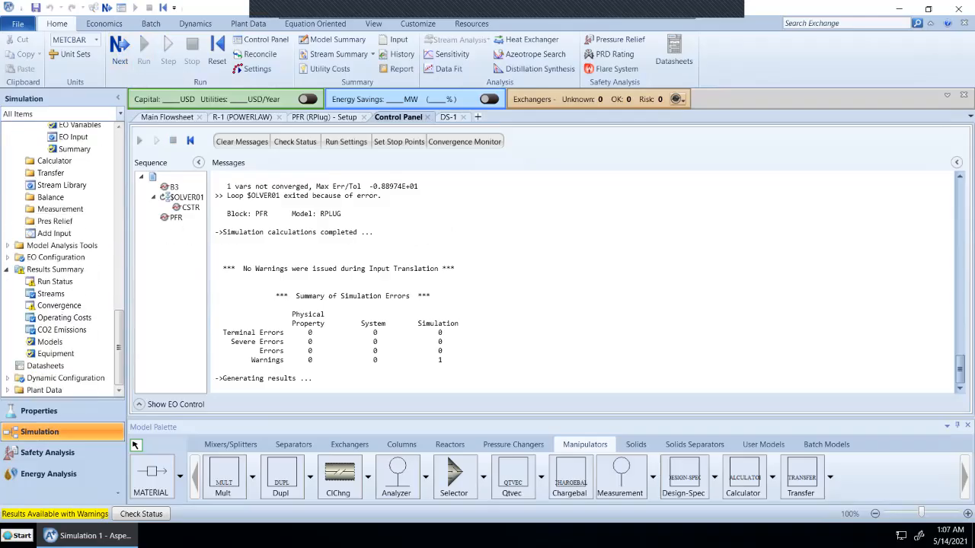
click(69, 309)
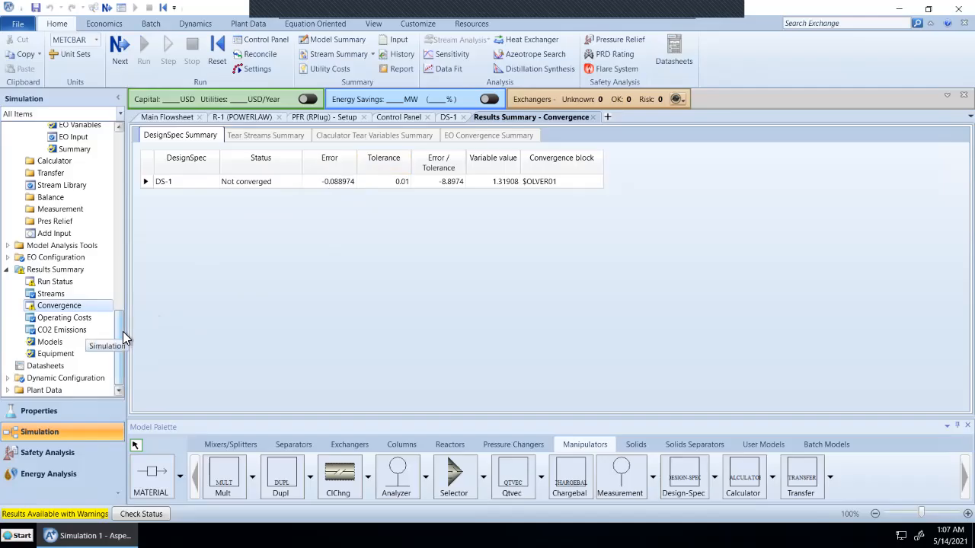
Set the step size of the DS-1 manipulated variable to 1.
drag(122, 331, 122, 268)
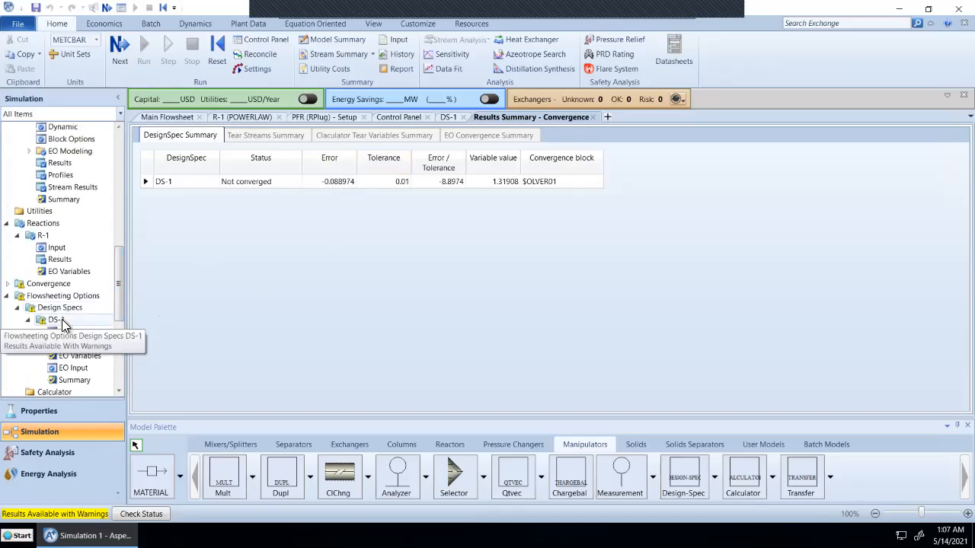
double_click(62, 321)
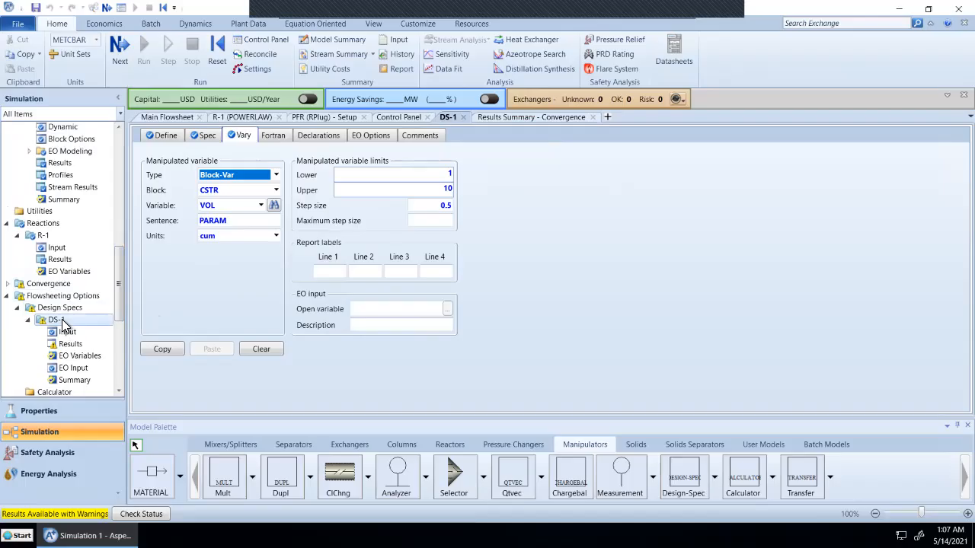
click(427, 206)
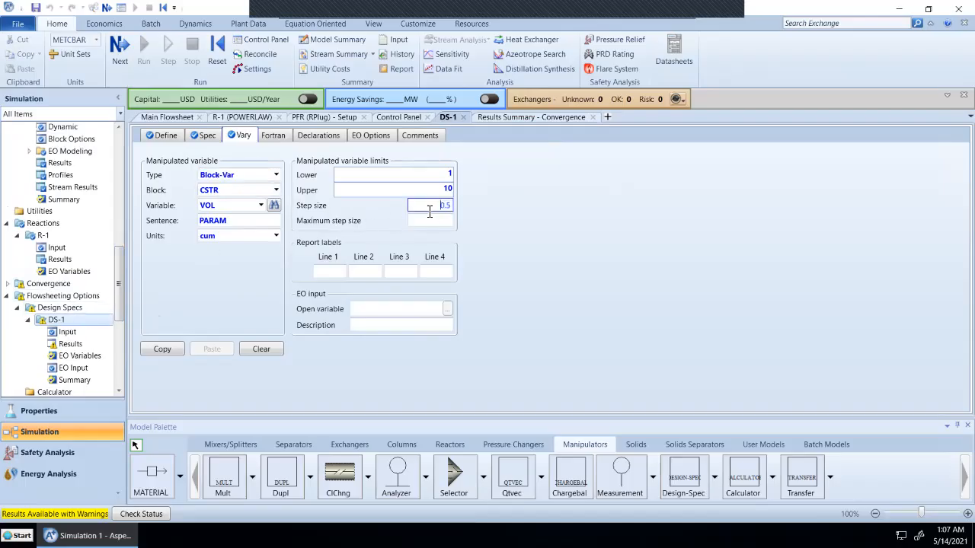
text(1)
key(Return)
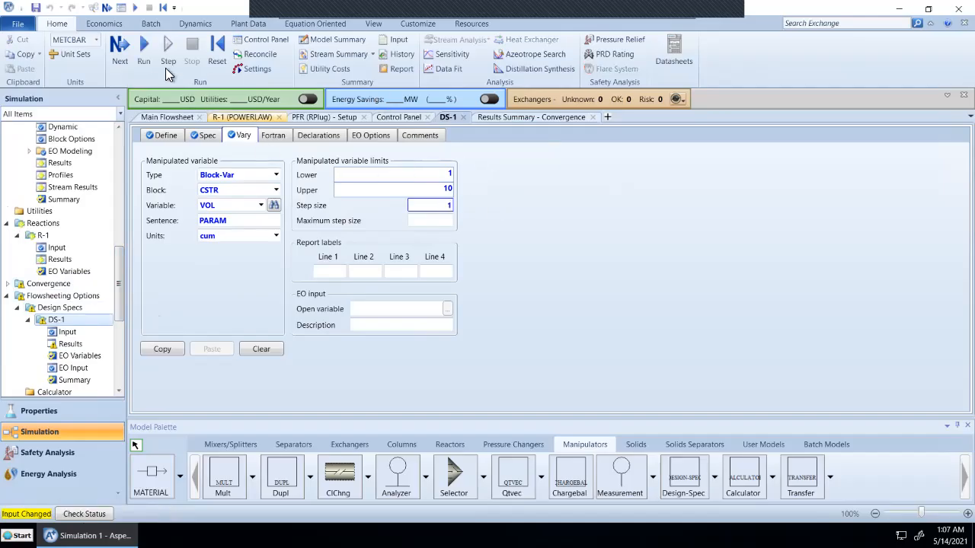
Rerun the simulation with the revised step size, then review the run status and the DS-1 convergence summary.
click(127, 54)
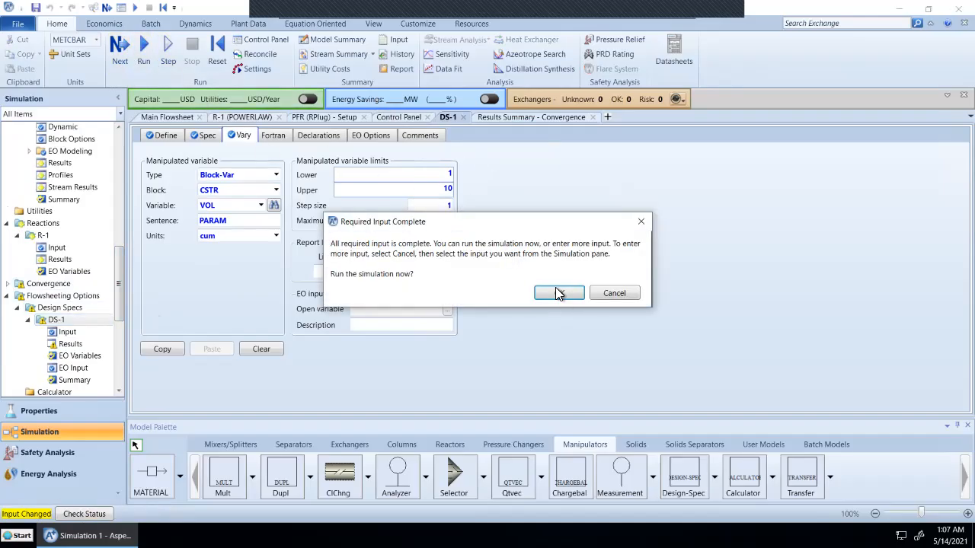
click(557, 293)
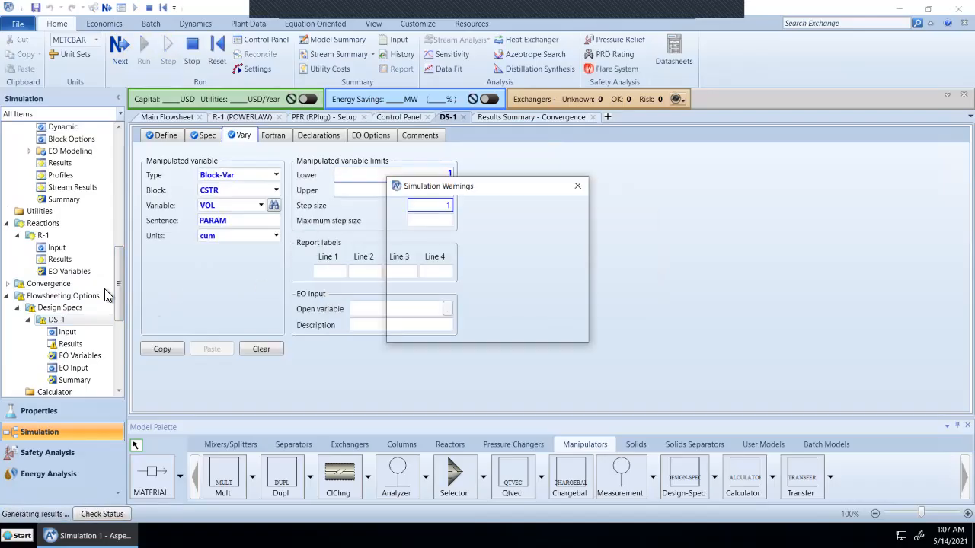
click(465, 309)
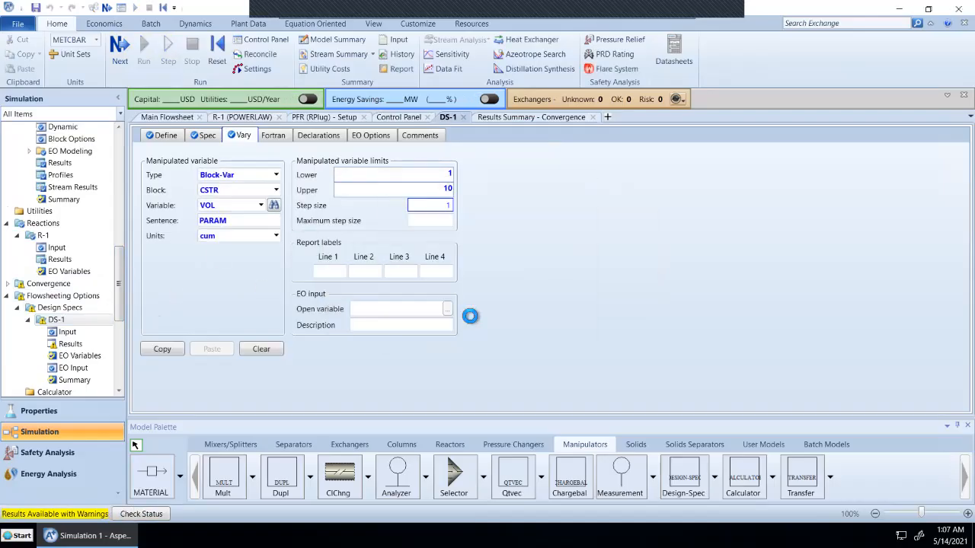
click(204, 134)
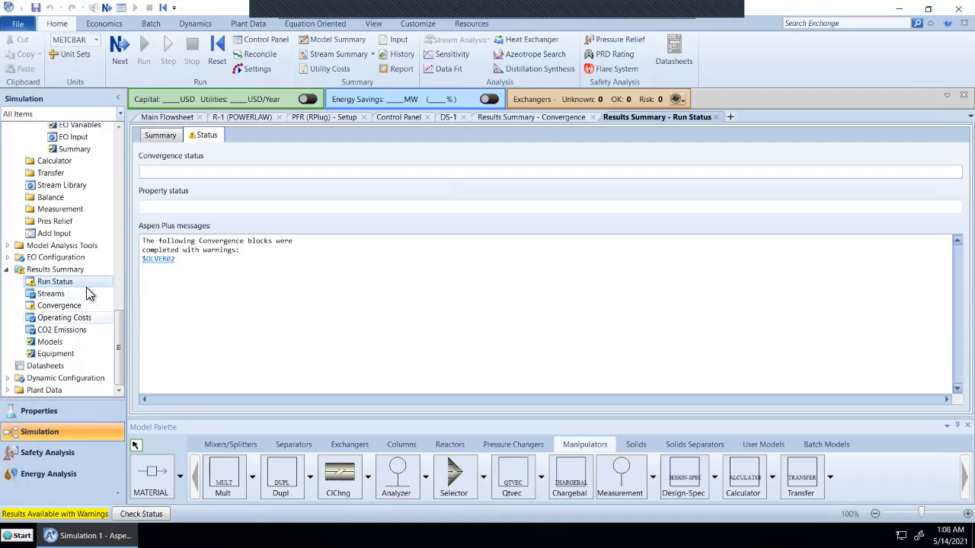
click(84, 308)
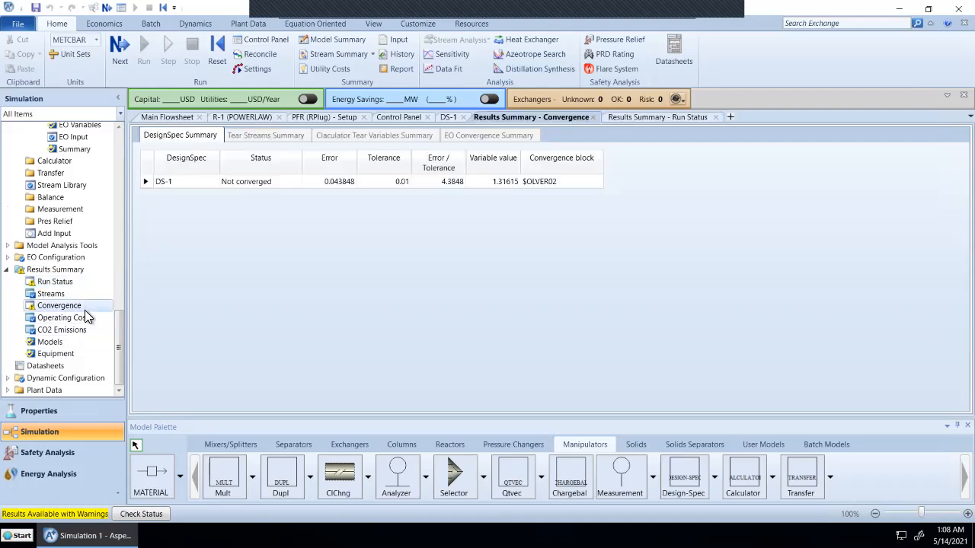